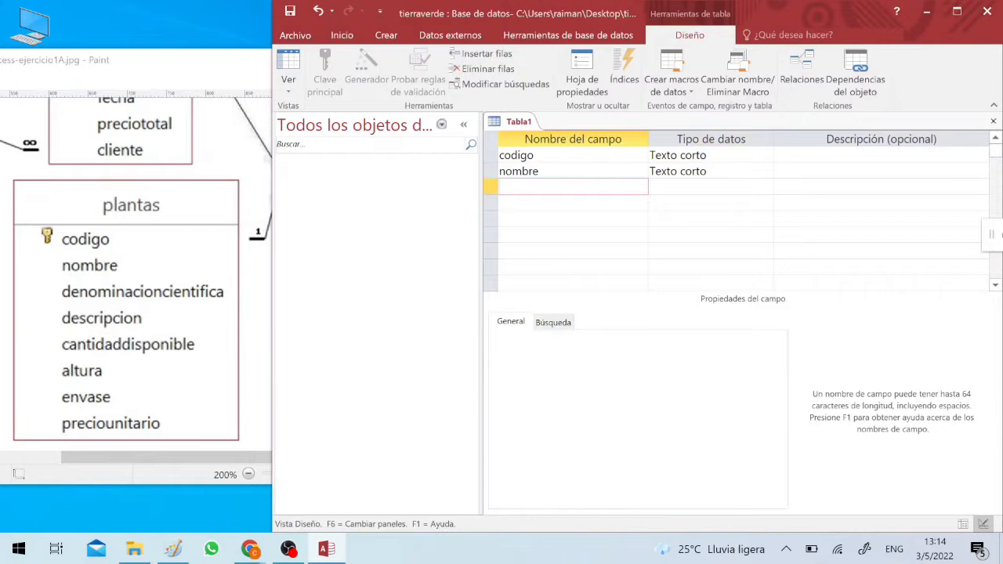
- Add a denominacioncientifica field of type Texto corto below nombre and set its field size to 50
text(denominacioncientifica)
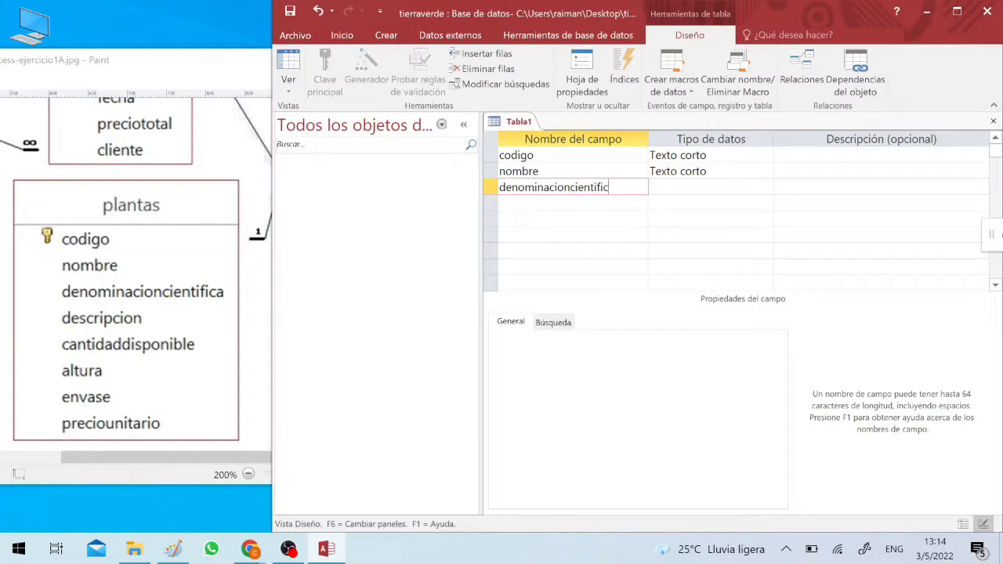
key(Tab)
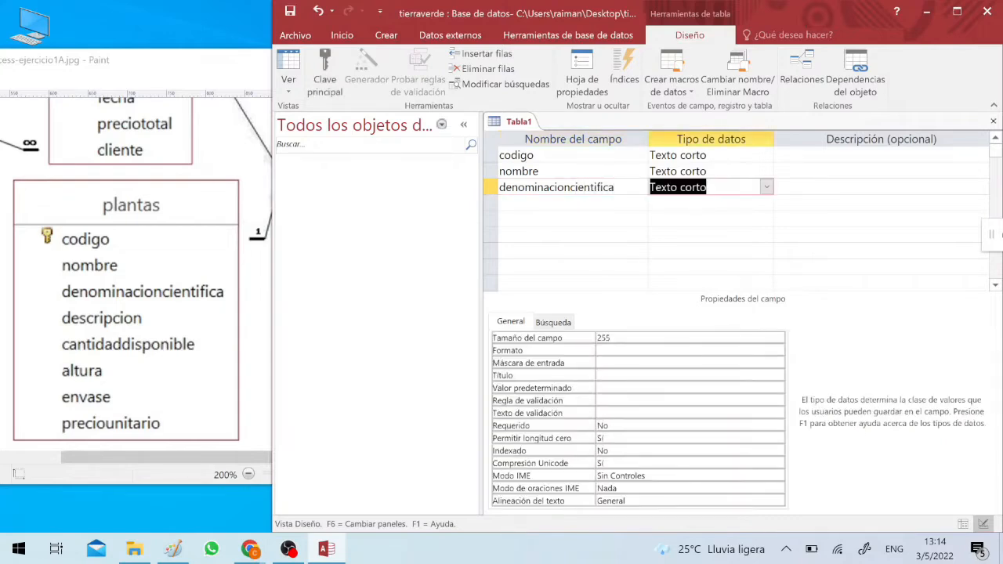
click(563, 338)
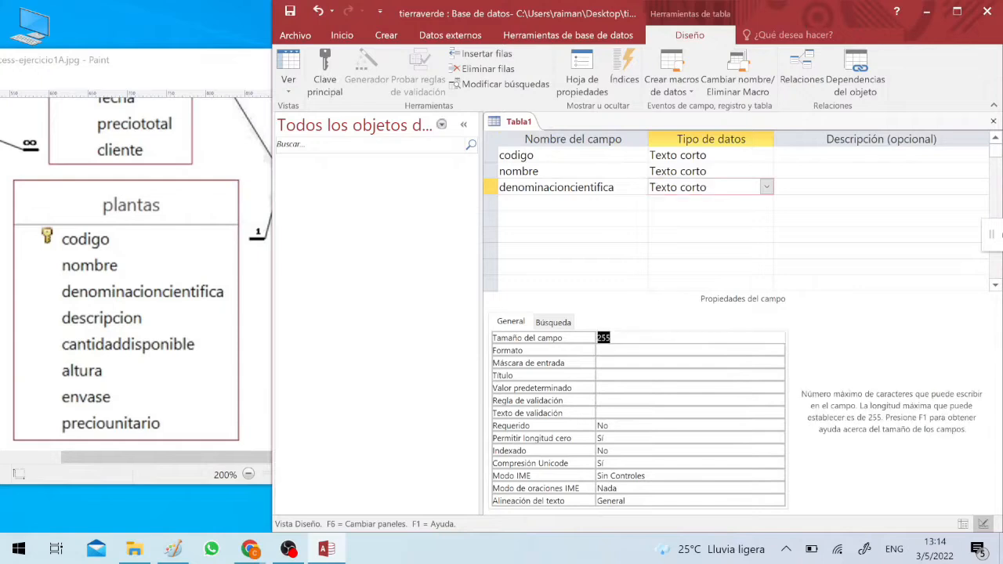
text(50)
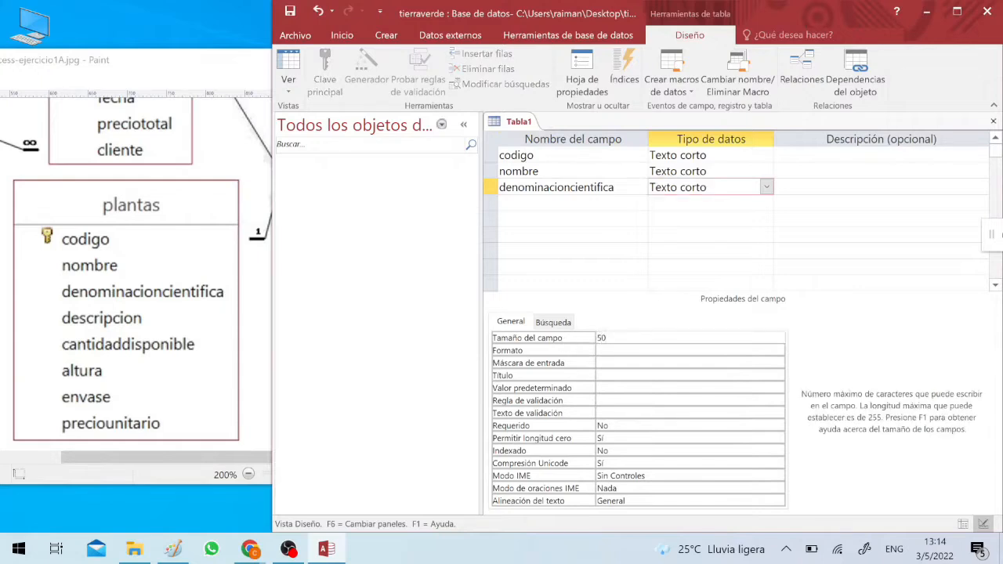
key(F6)
key(Up)
click(619, 187)
- Add a descripcion field of type Texto corto below denominacioncientifica and set its field size to 100
click(573, 203)
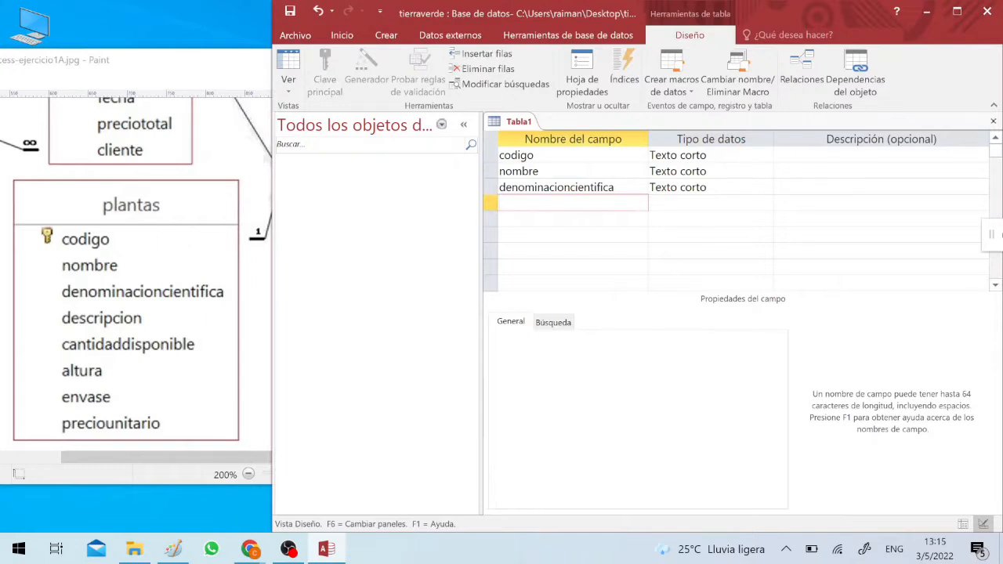
text(descripcion)
key(Tab)
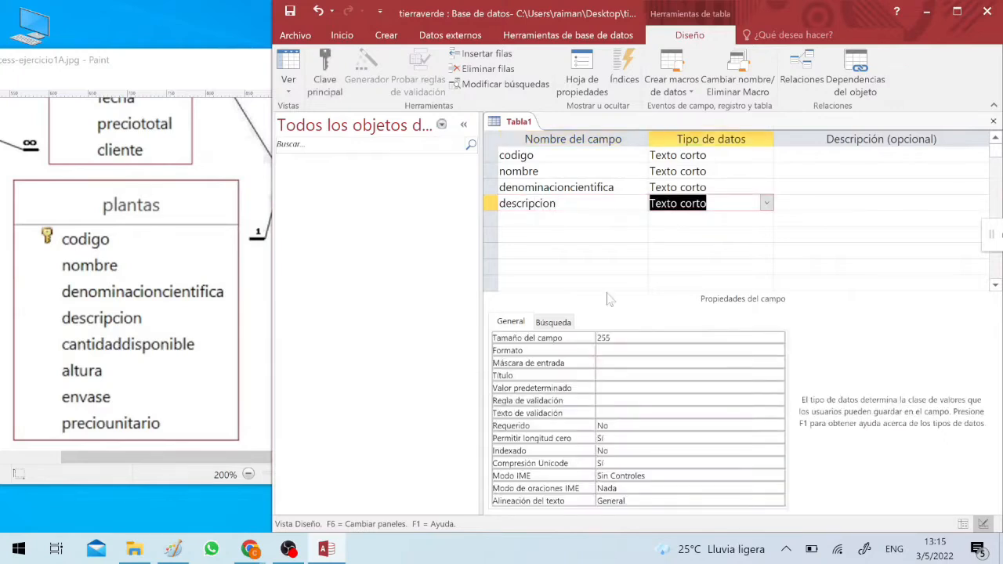
key(F6)
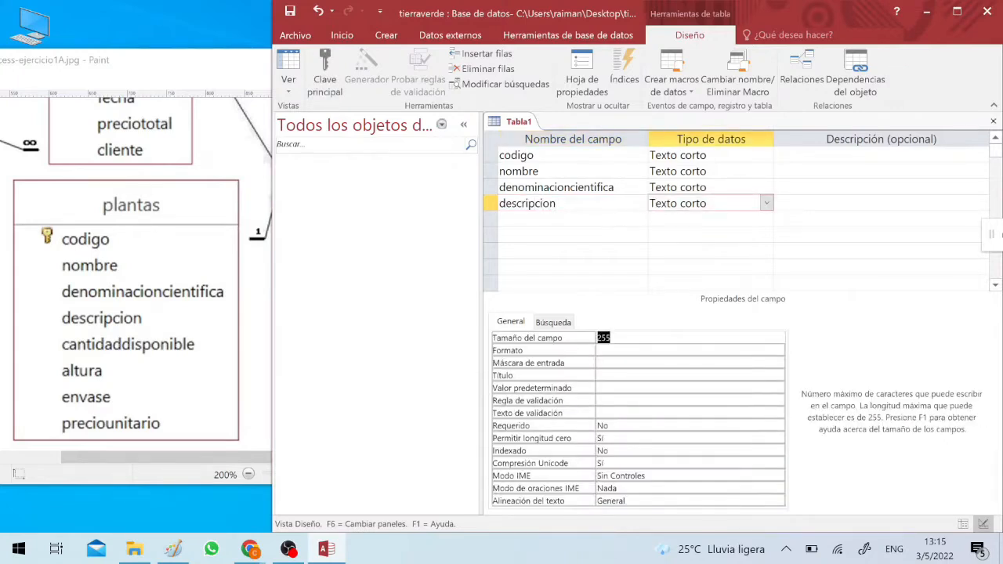
text(100)
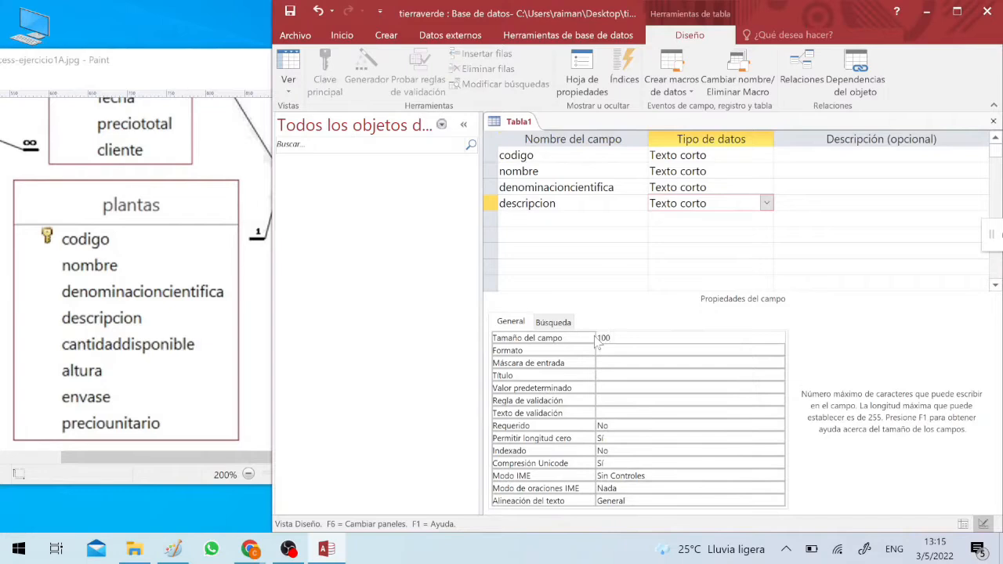
- Add a cantidaddisponible field below descripcion with data type Número and field size Entero largo
click(534, 219)
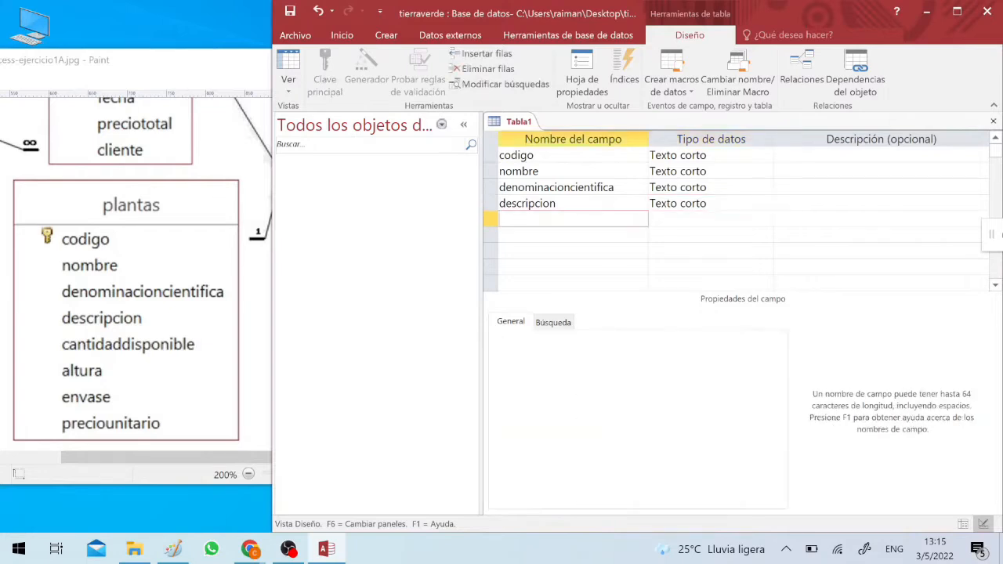
text(cantidaddisponible)
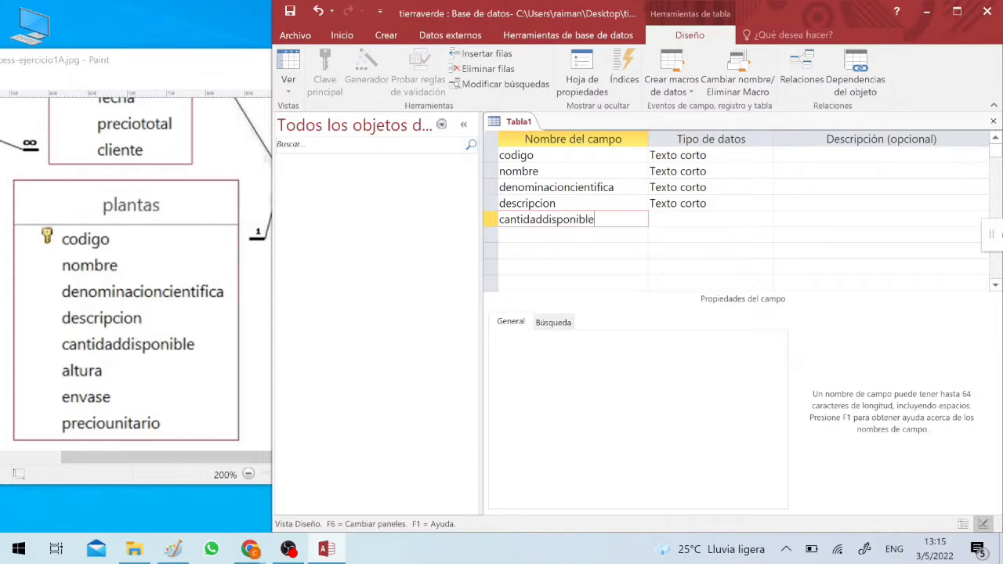
key(Tab)
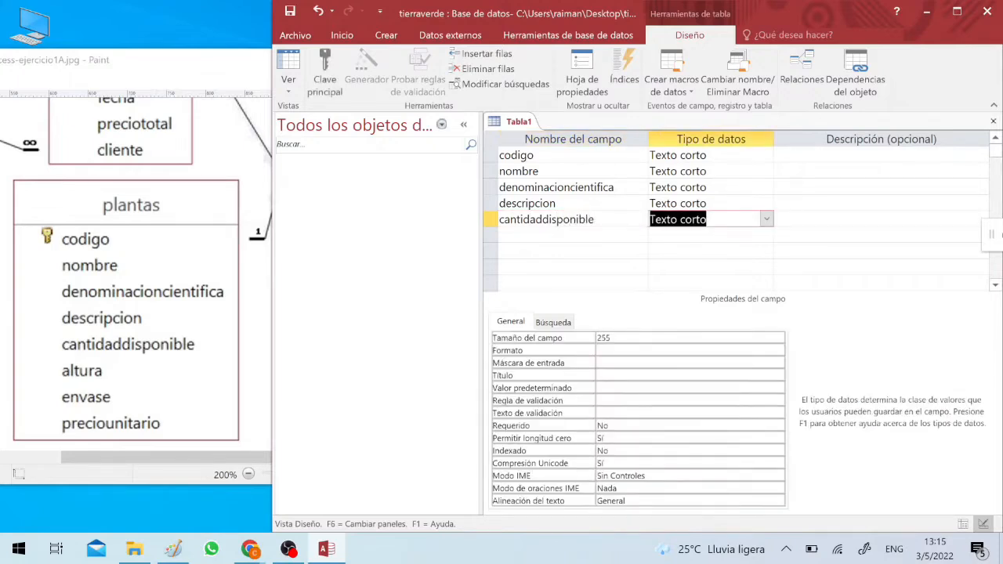
click(767, 220)
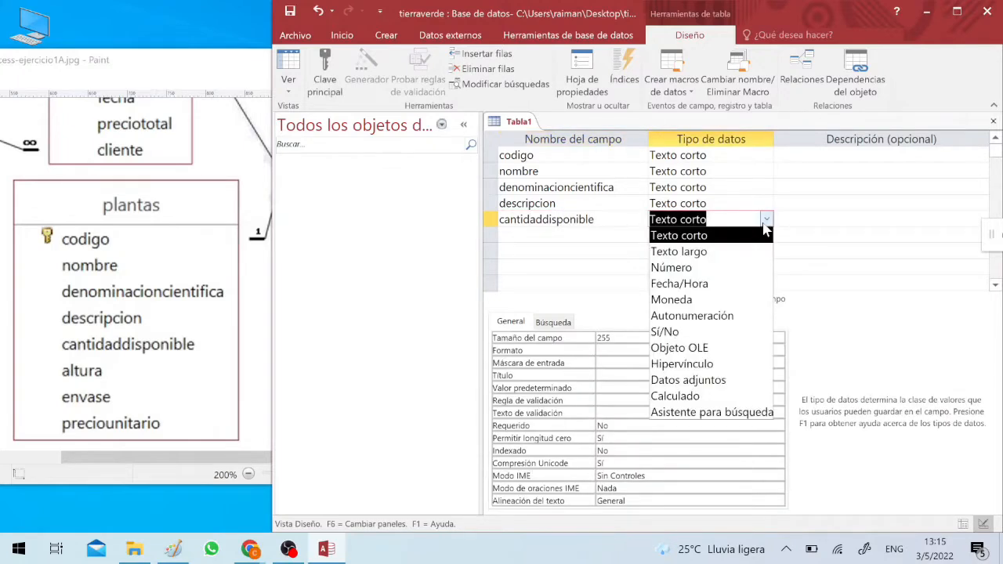
click(671, 268)
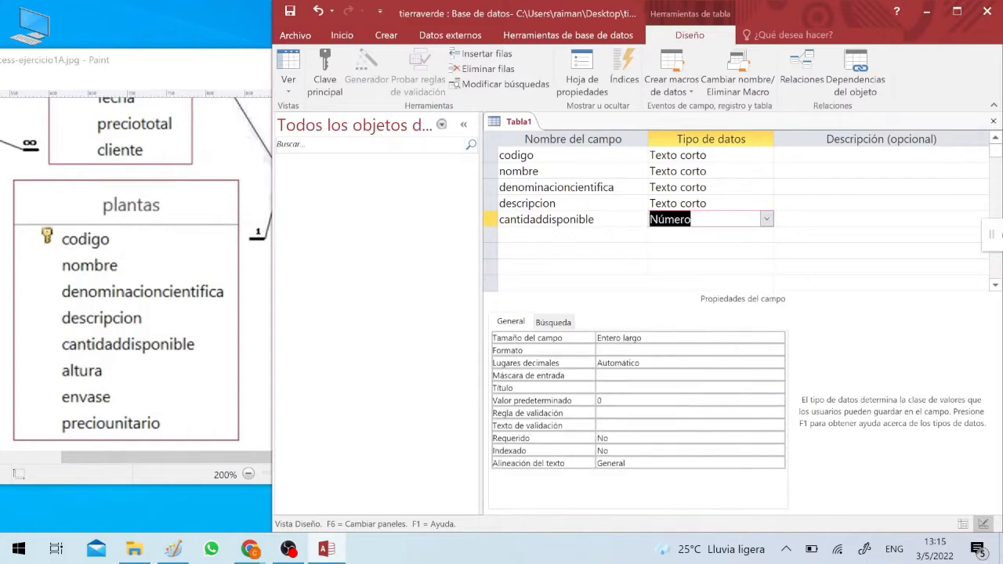
click(778, 338)
click(778, 338)
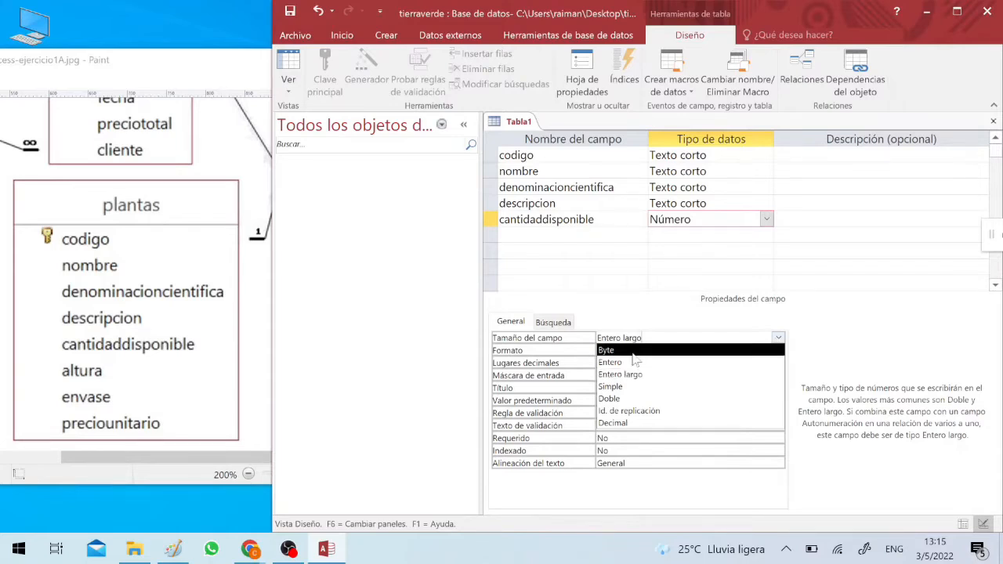
click(621, 375)
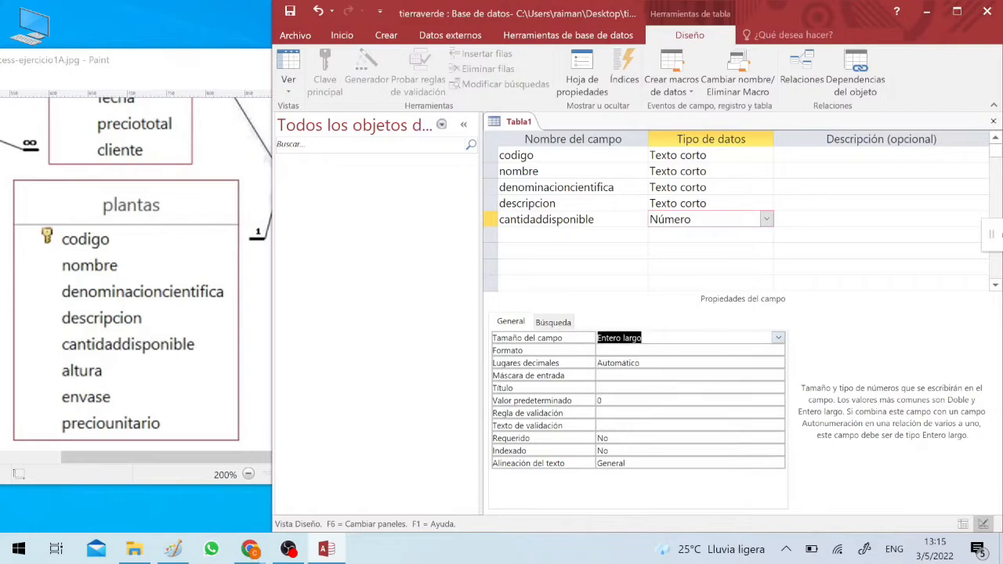
key(Return)
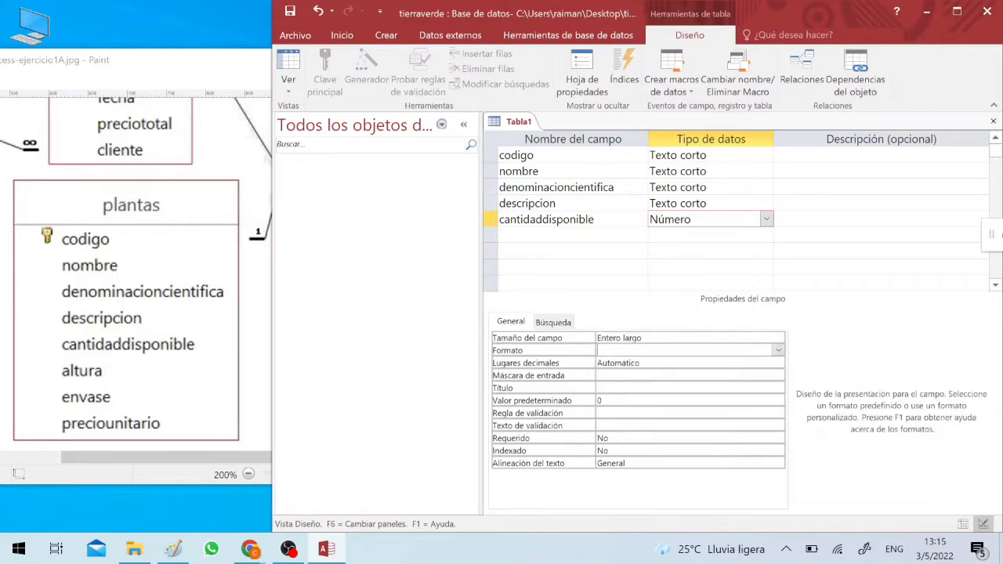
- Add the altura and envase fields below cantidaddisponible, both with data type Texto corto
click(547, 235)
text(altura)
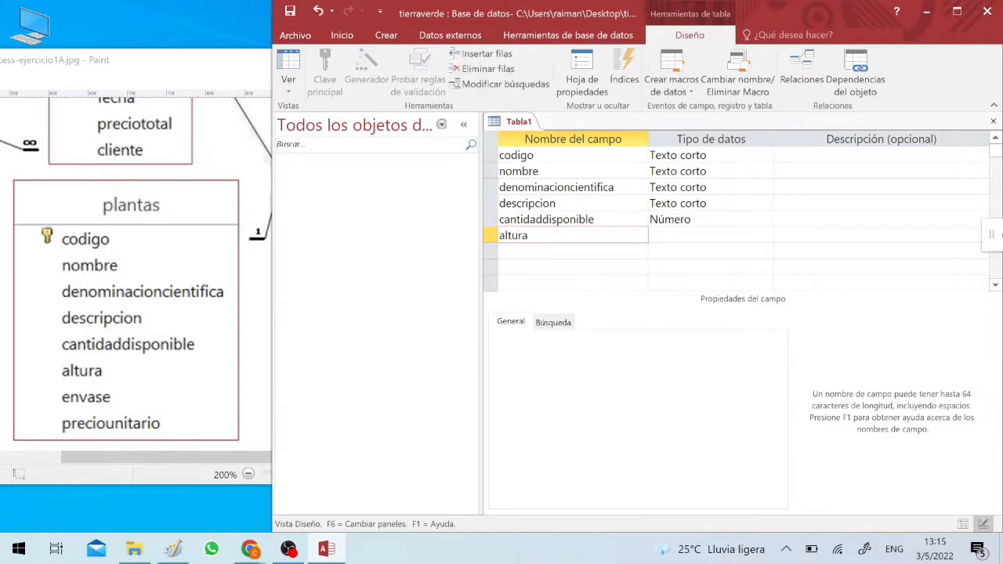
click(547, 251)
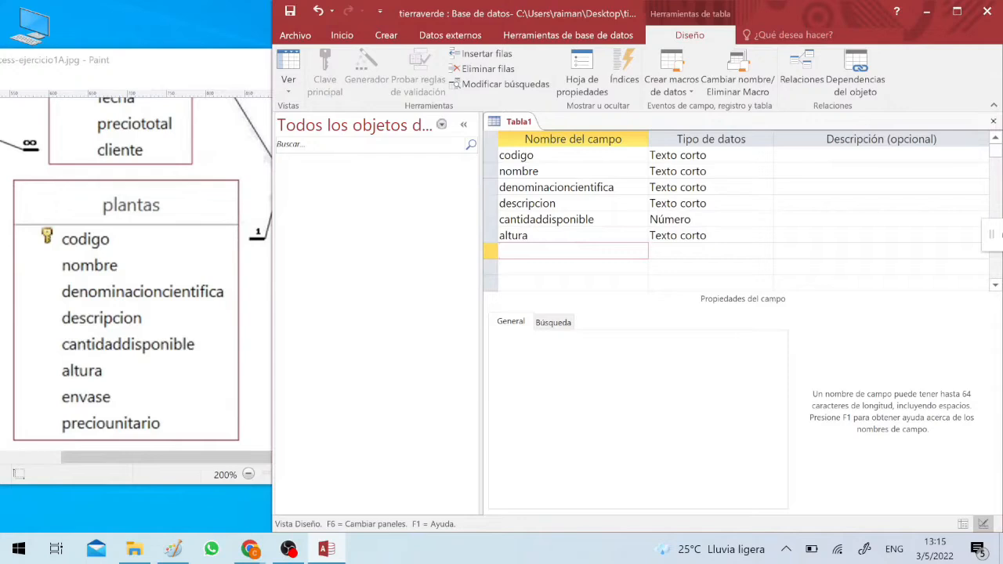
text(envase)
key(Tab)
- Change the altura field's data type to Número and set its field size to Doble
key(Up)
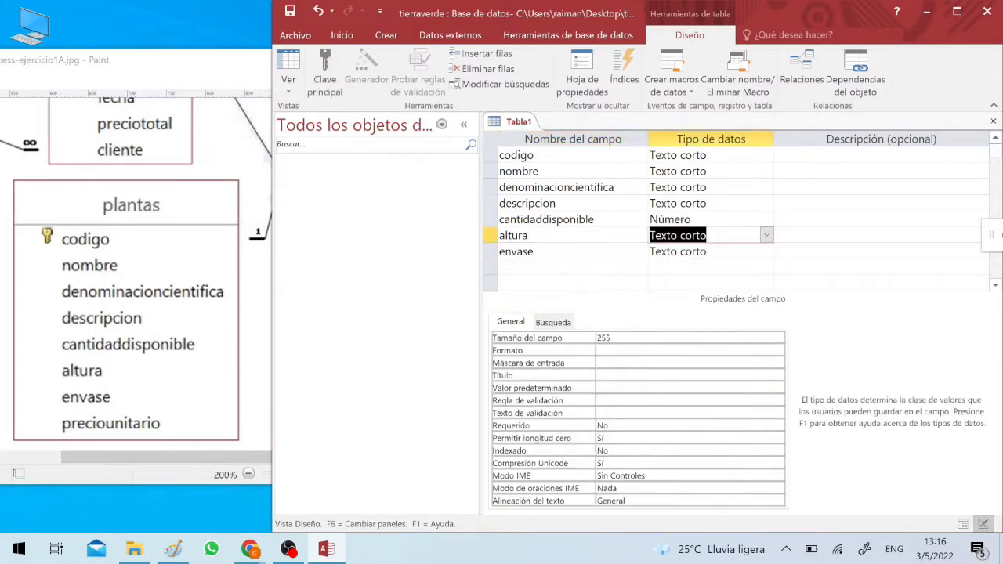
key(F6)
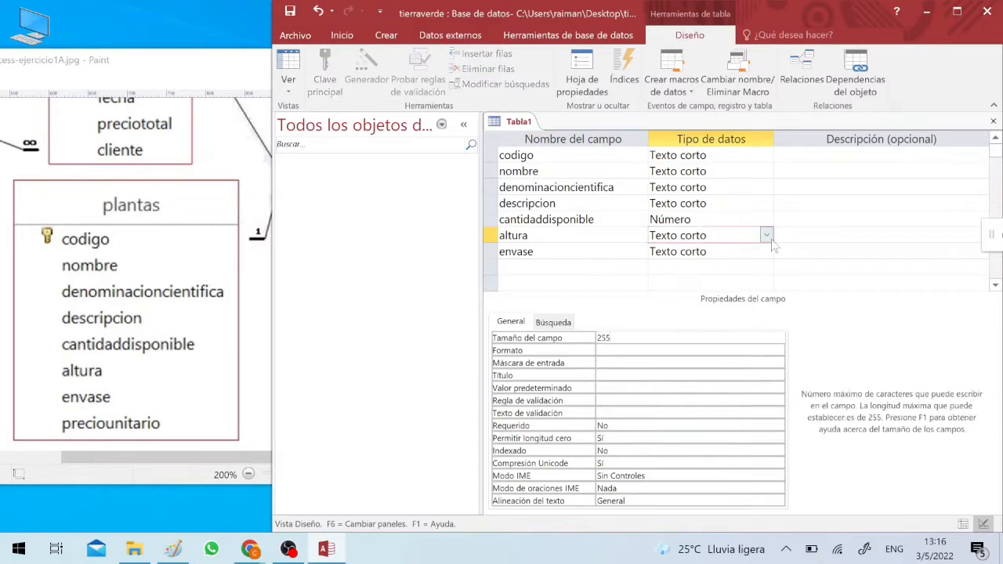
click(767, 235)
click(717, 284)
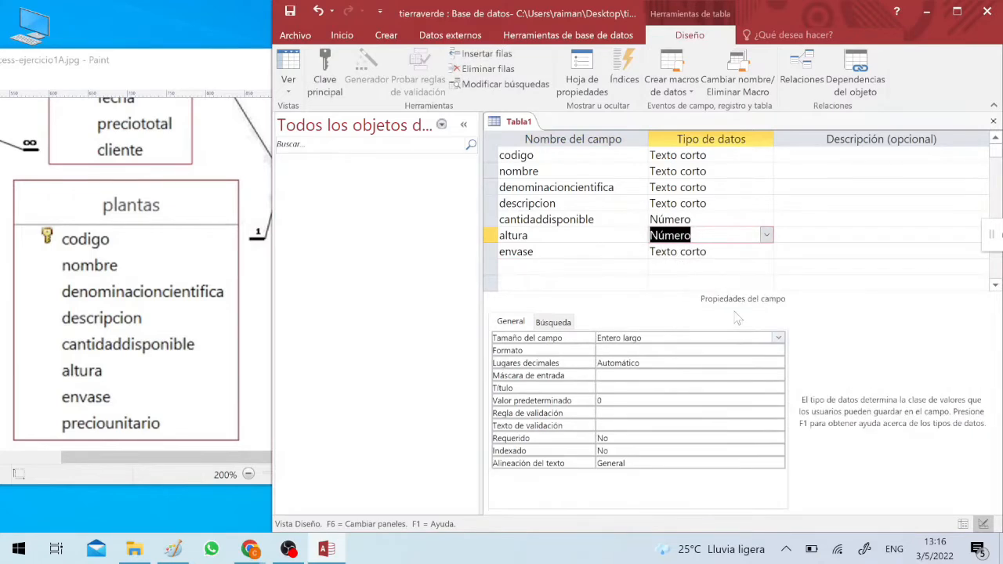
click(778, 338)
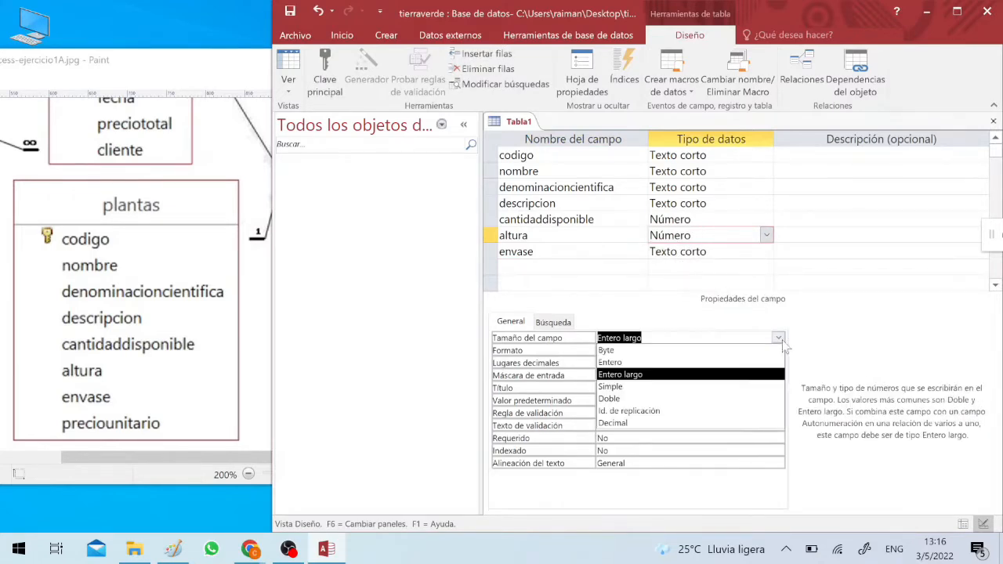
click(657, 398)
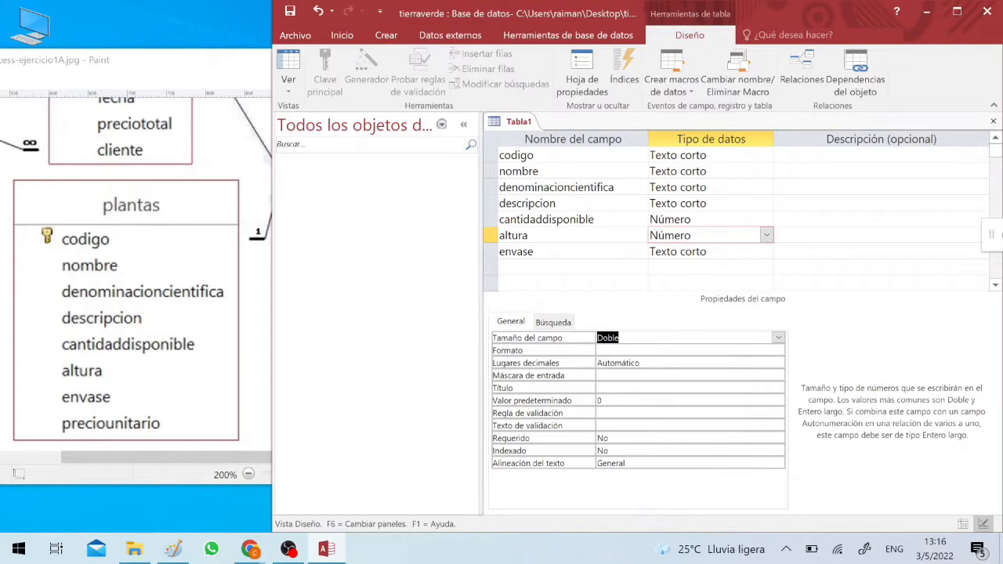
- Set the field size of the envase text field to 10
click(714, 252)
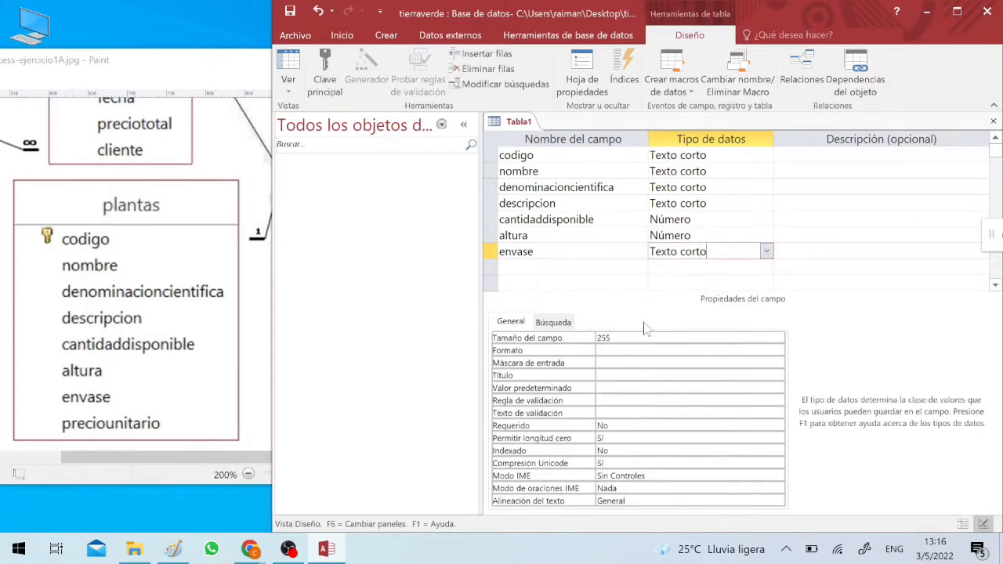
click(615, 337)
click(589, 338)
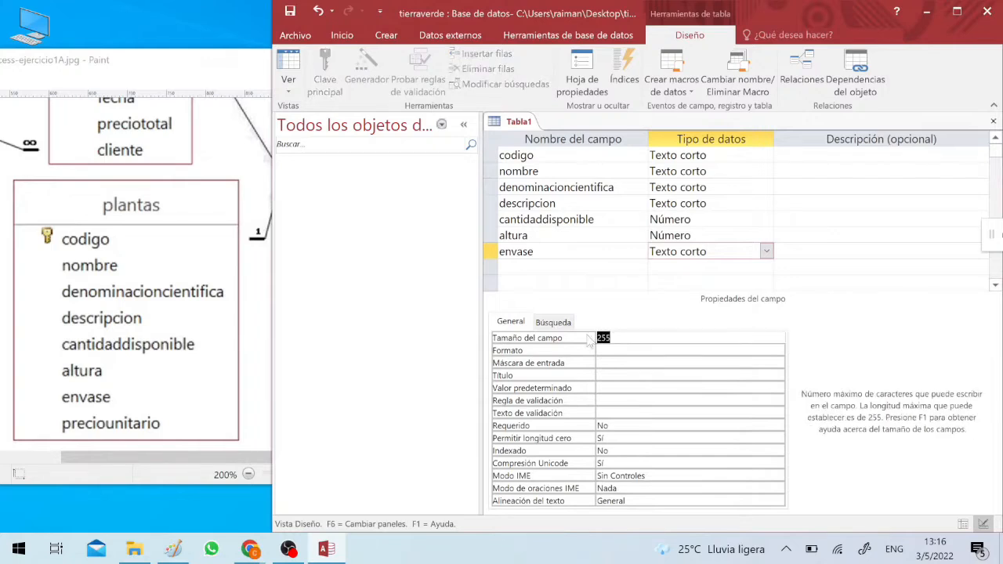
text(10)
- Add a preciounitario field below envase with data type Número
click(572, 267)
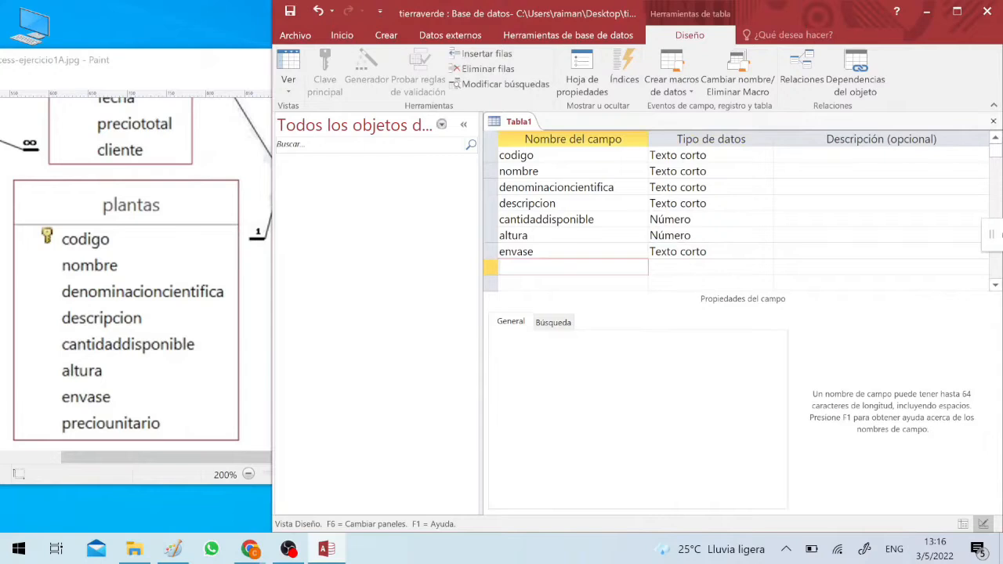
text(precio)
text(unita)
key(BackSpace)
text(itario)
key(Tab)
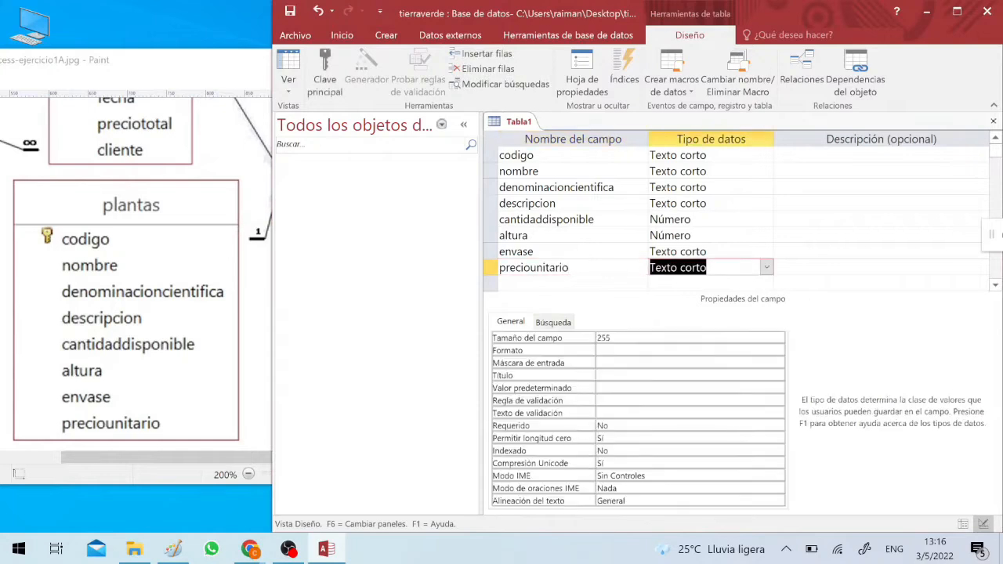
click(766, 268)
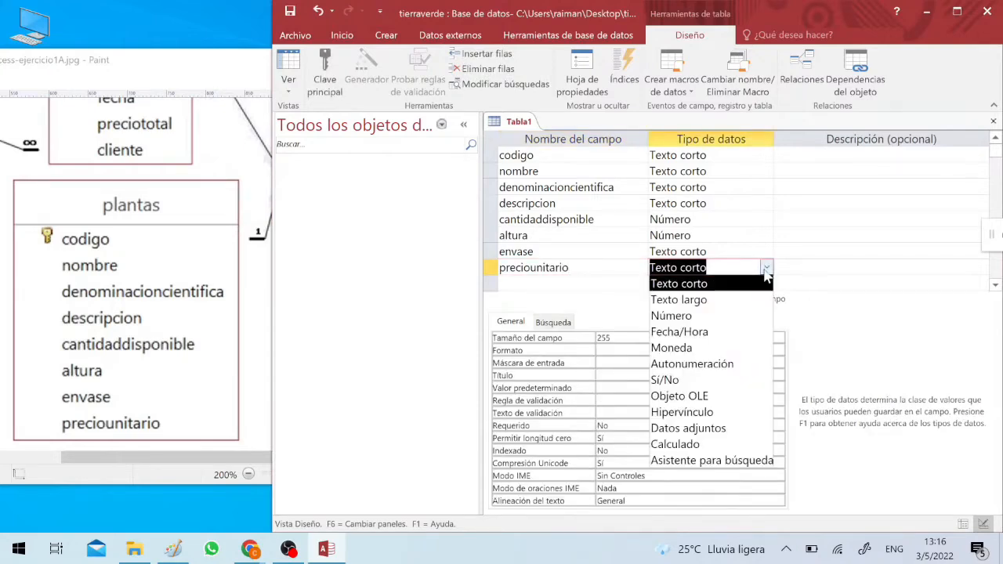
click(691, 318)
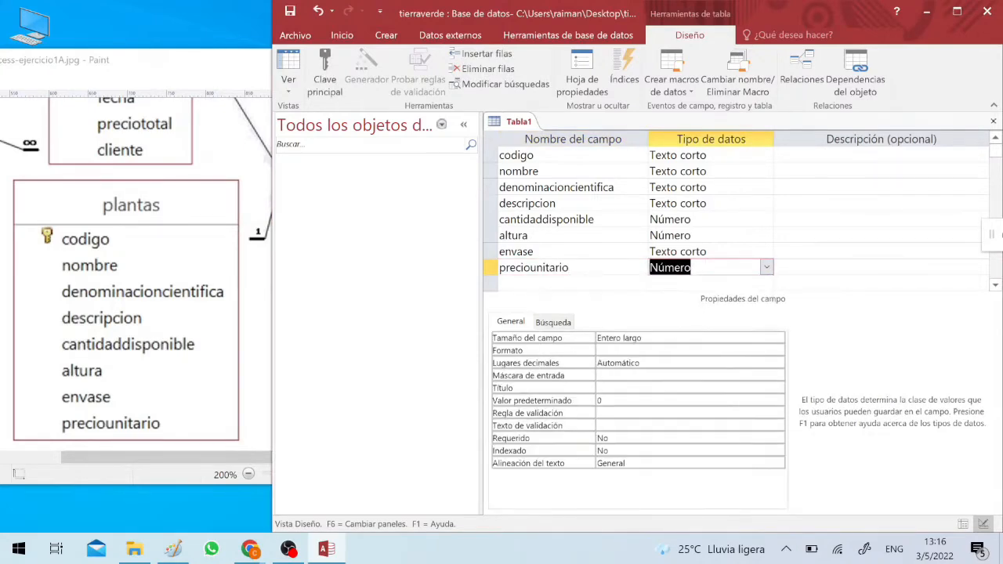
- Set the preciounitario field's size to Doble and its decimal places to 1
click(777, 340)
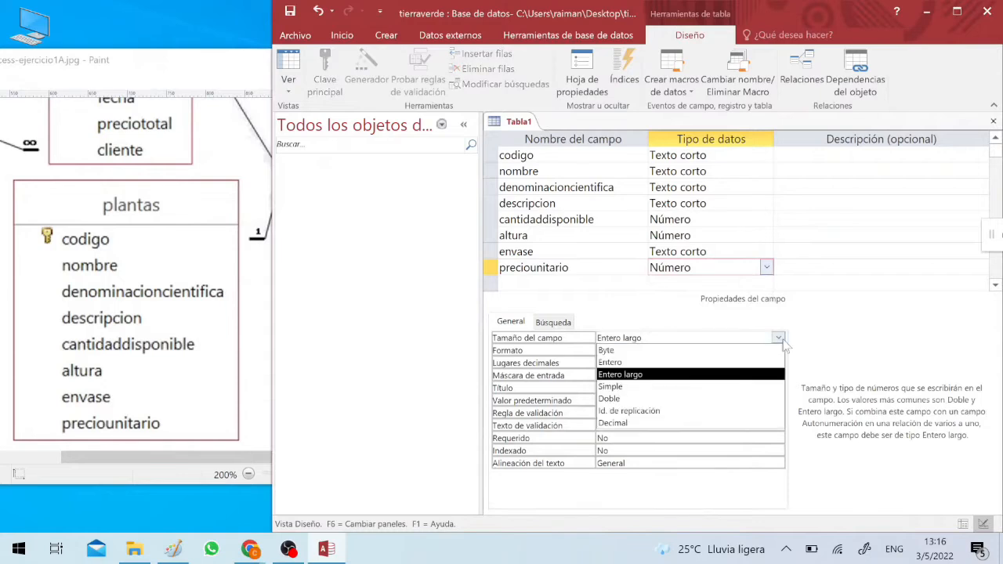
click(639, 402)
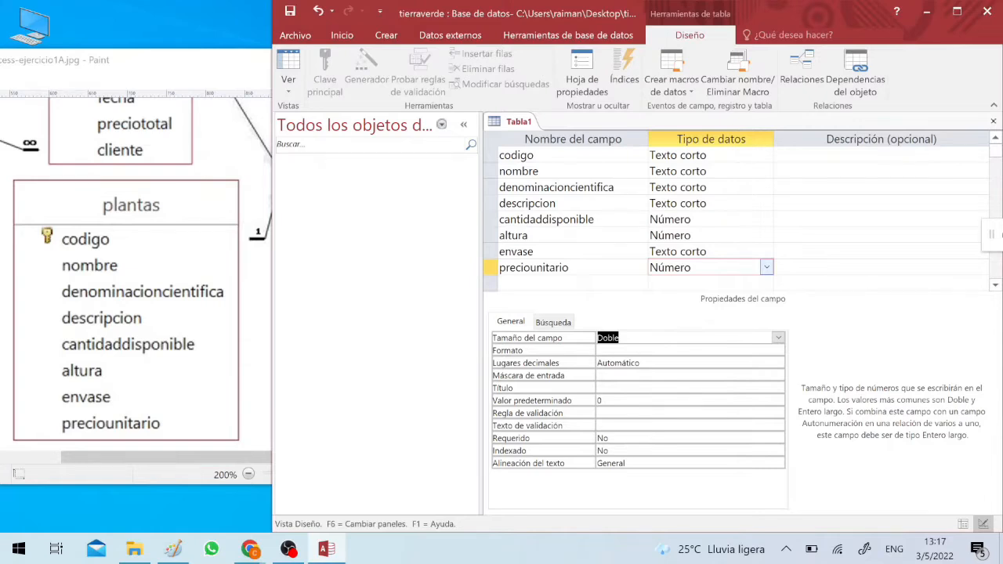
click(683, 363)
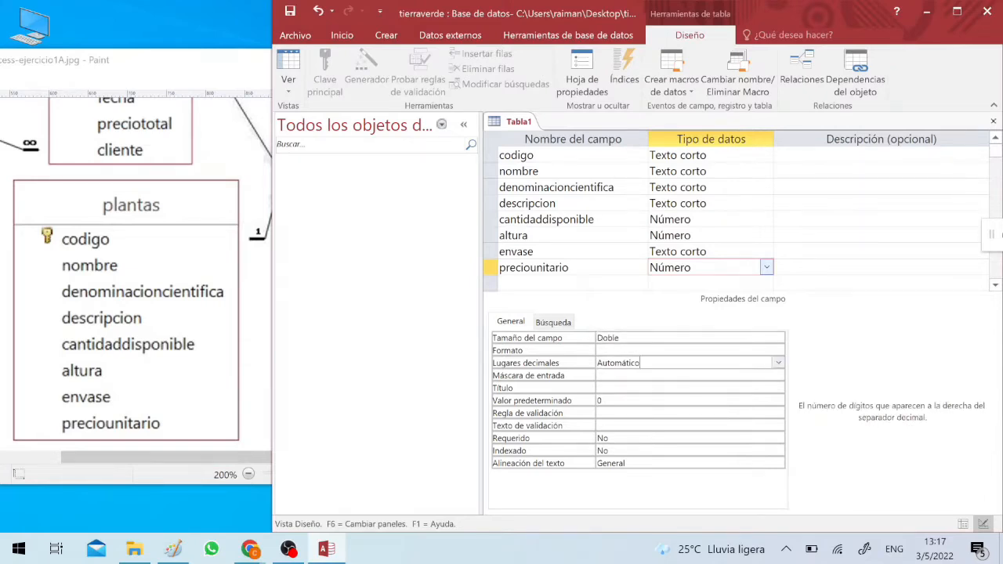
click(777, 363)
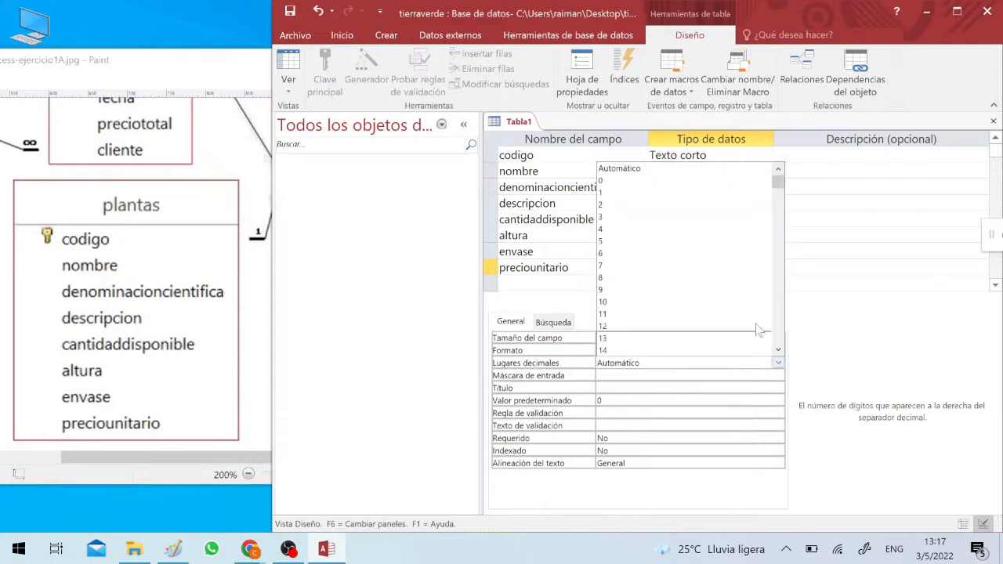
click(663, 194)
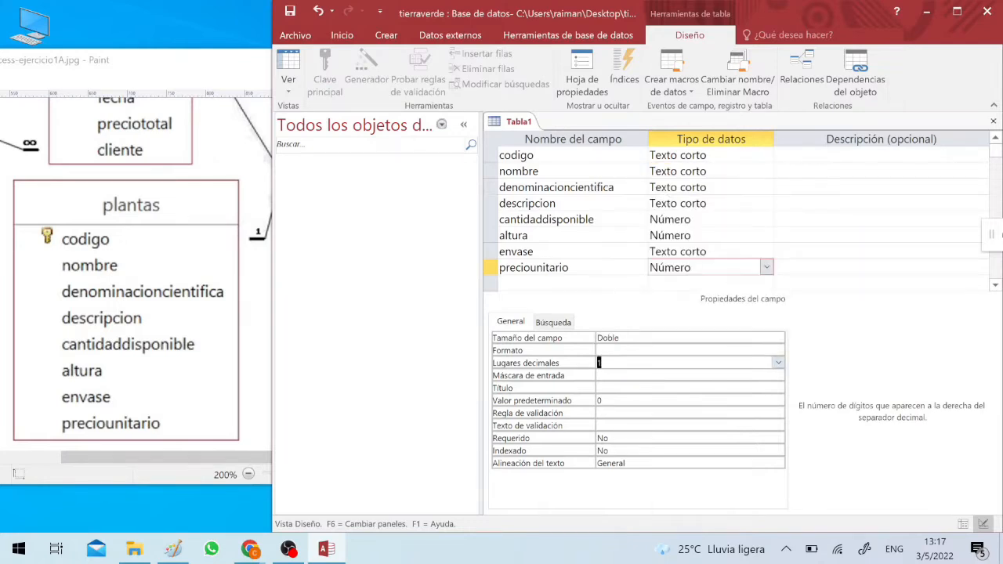
- Set the altura field's decimal places to 1
click(764, 235)
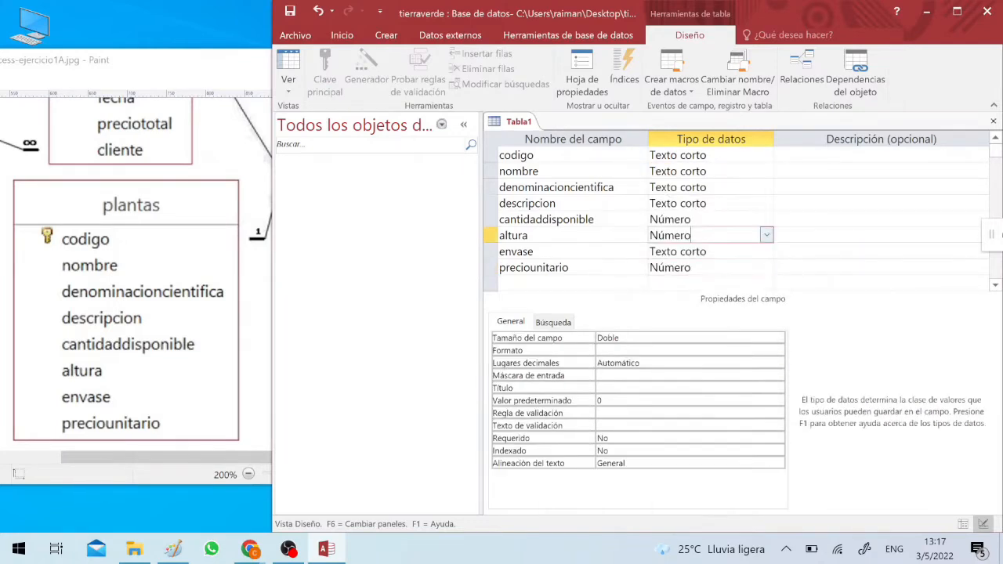
click(766, 235)
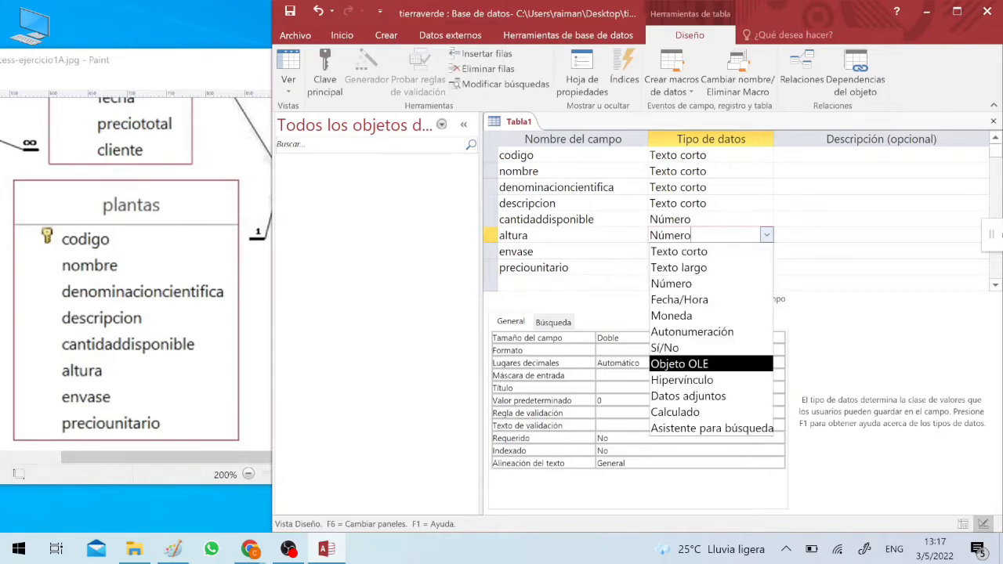
click(775, 365)
click(777, 364)
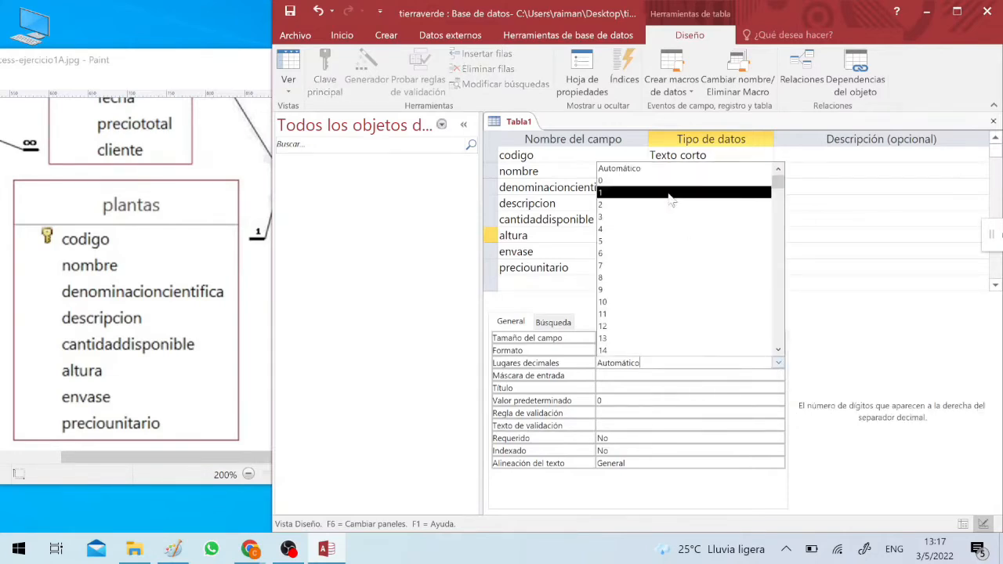
click(669, 195)
click(557, 236)
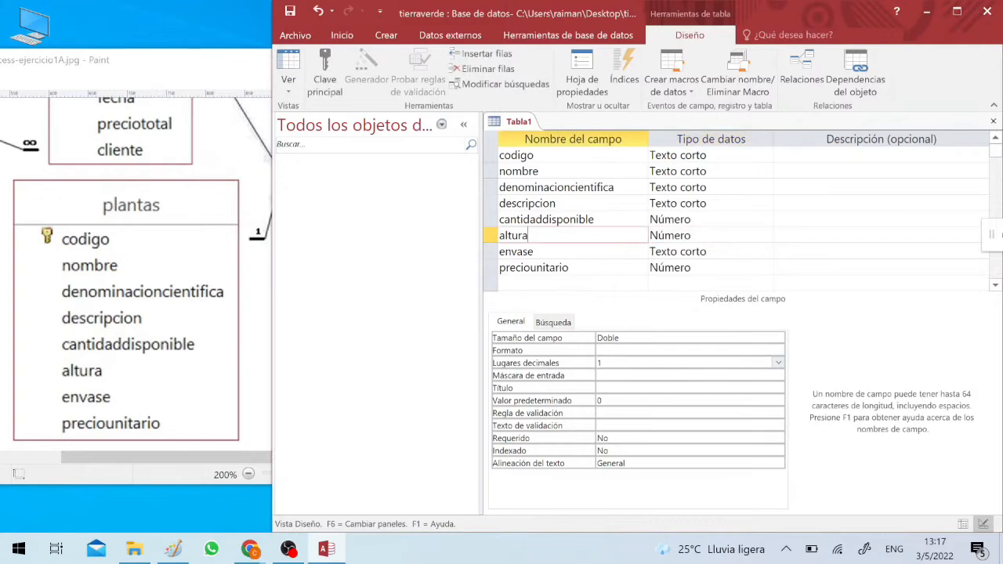
click(556, 283)
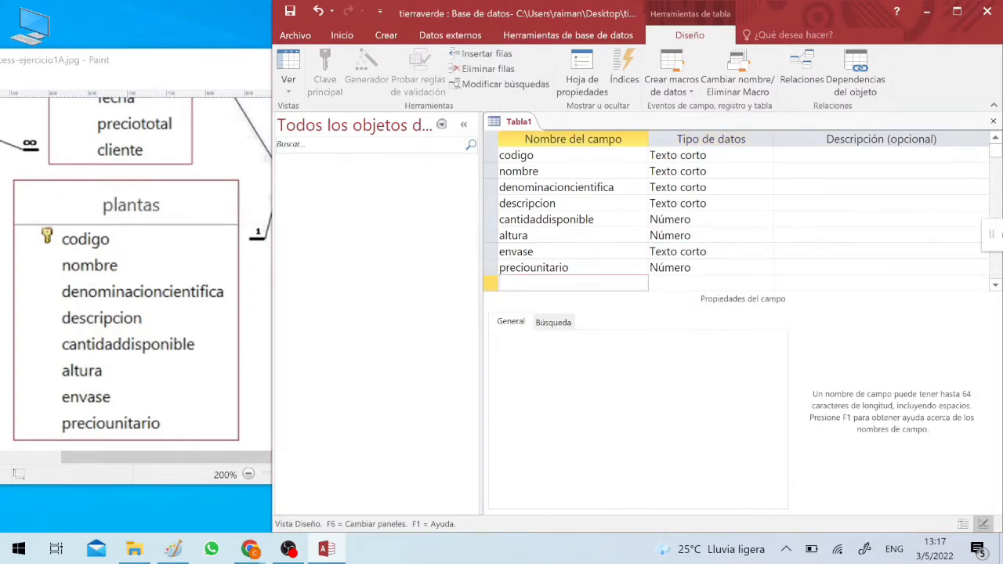
- Set the codigo field as the table's primary key
click(491, 156)
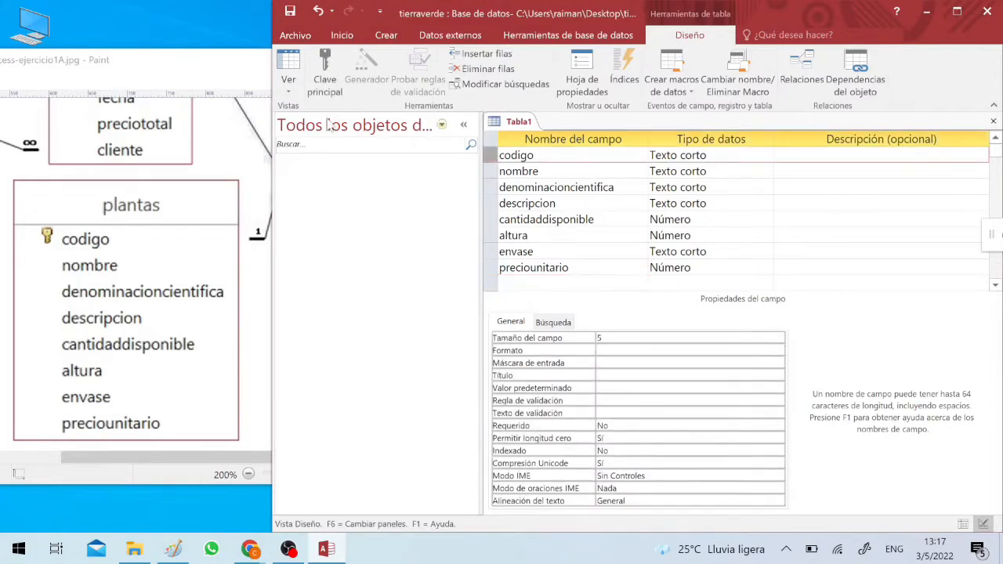
click(565, 204)
click(490, 153)
click(334, 90)
click(602, 155)
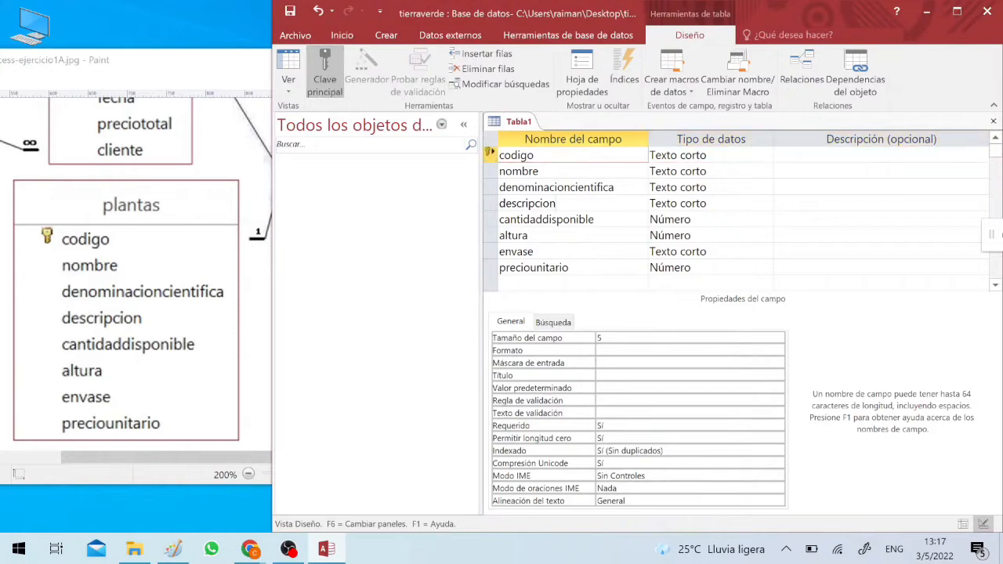
- Set a composite primary key on the codigo, nombre and denominacioncientifica fields
click(583, 204)
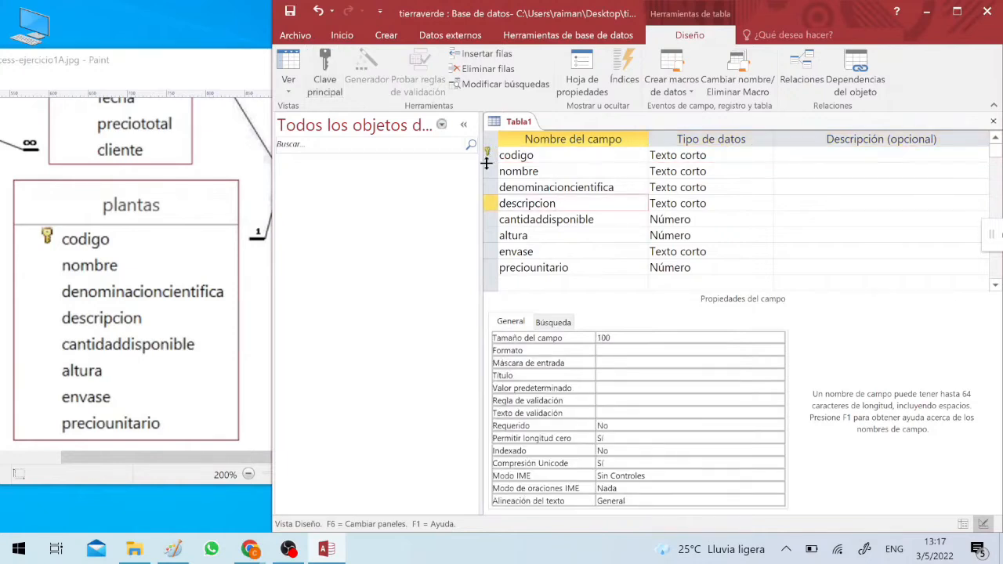
click(488, 171)
click(324, 83)
click(491, 184)
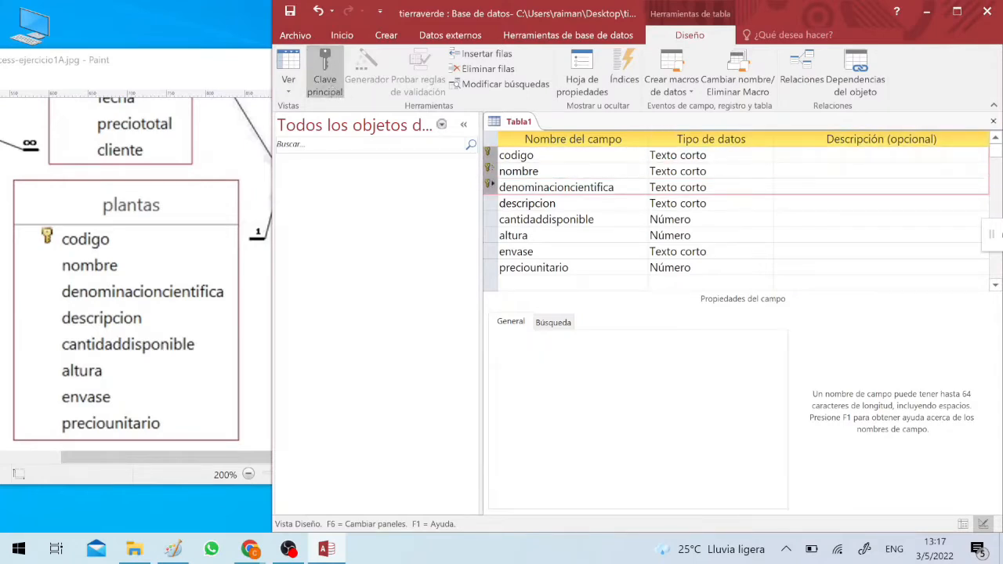
click(570, 204)
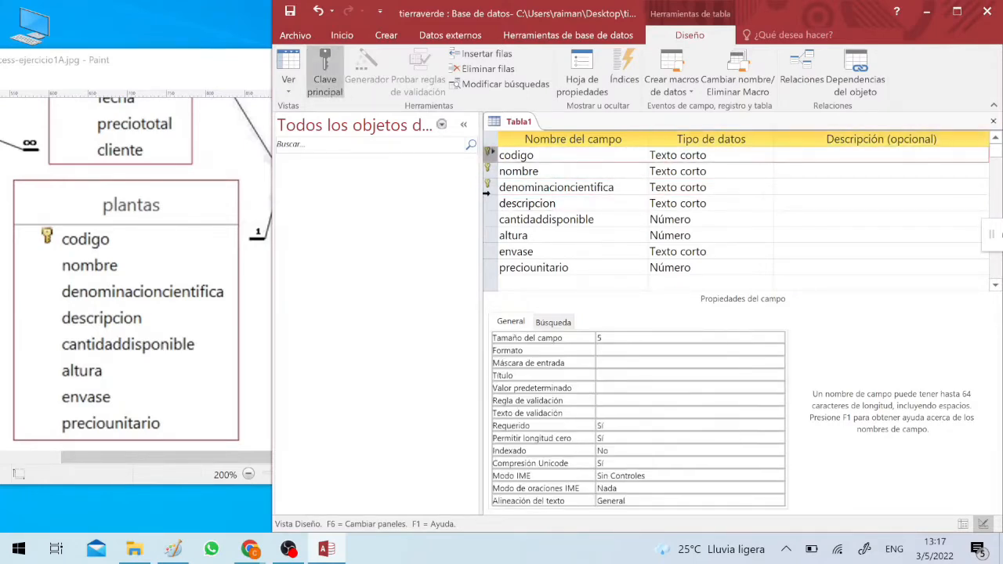
- Make codigo, denominacioncientifica and descripcion together the table's primary key
drag(485, 203, 485, 188)
click(323, 82)
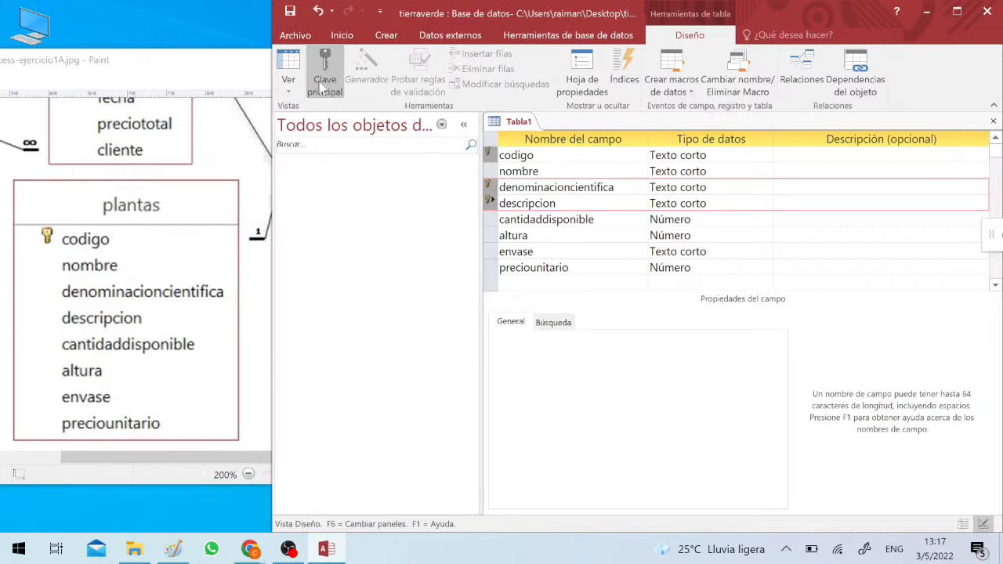
click(492, 156)
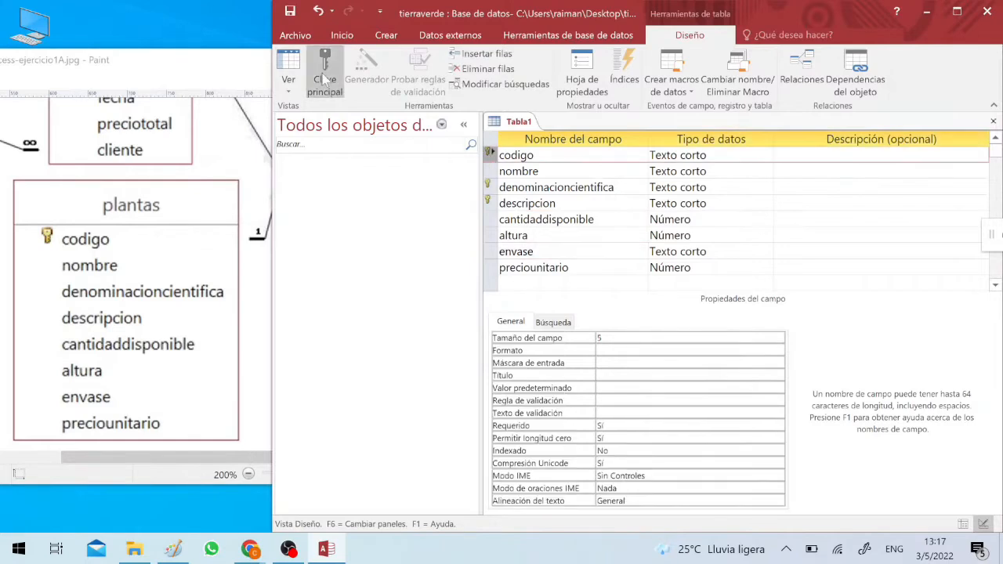
click(554, 220)
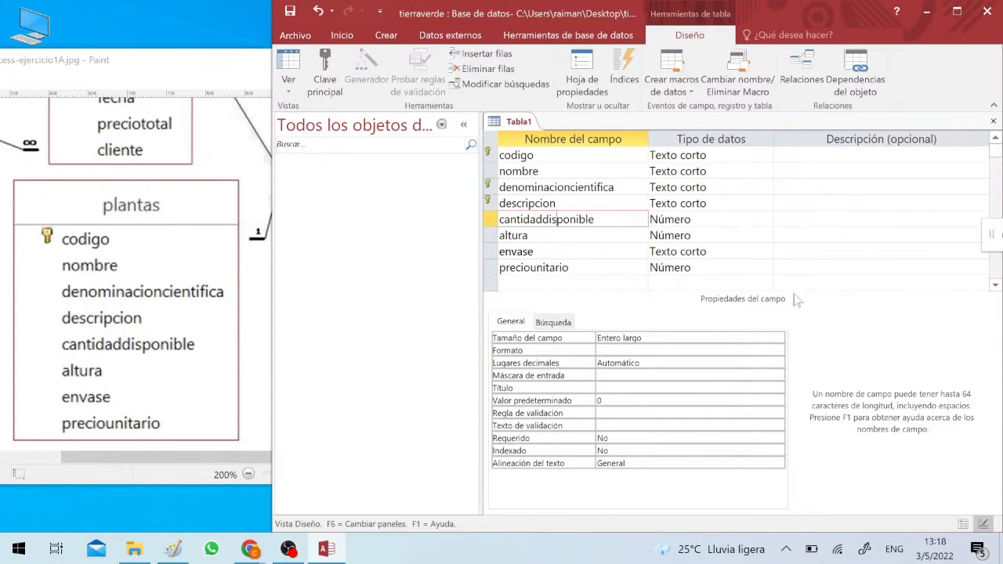
- Save the table under the name plantas
click(760, 155)
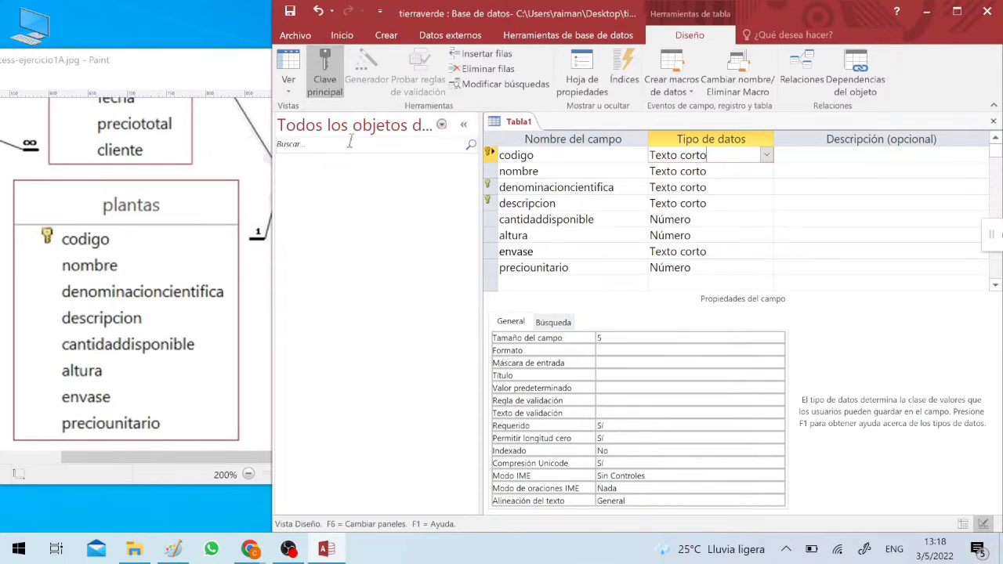
click(290, 11)
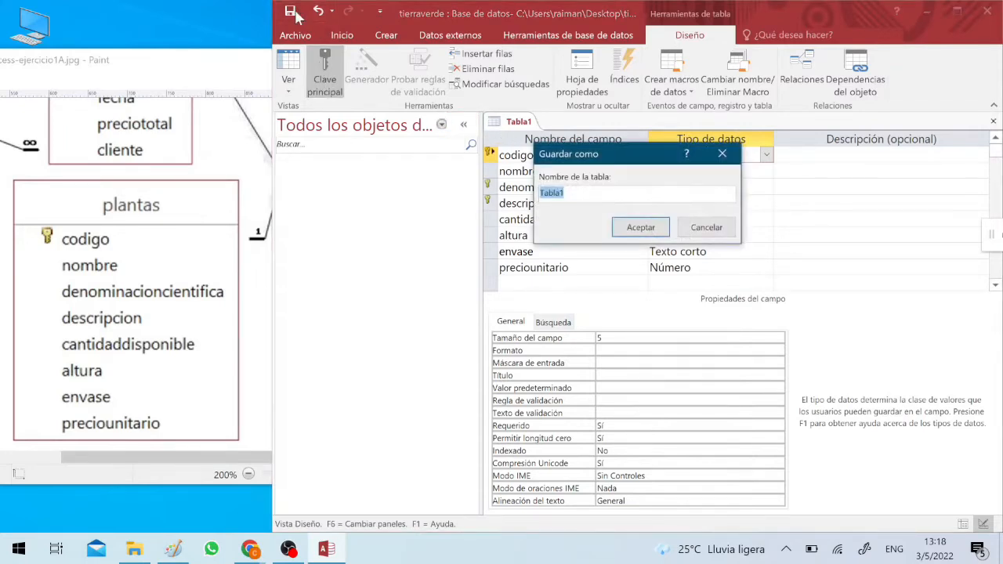
text(pltantas)
key(Return)
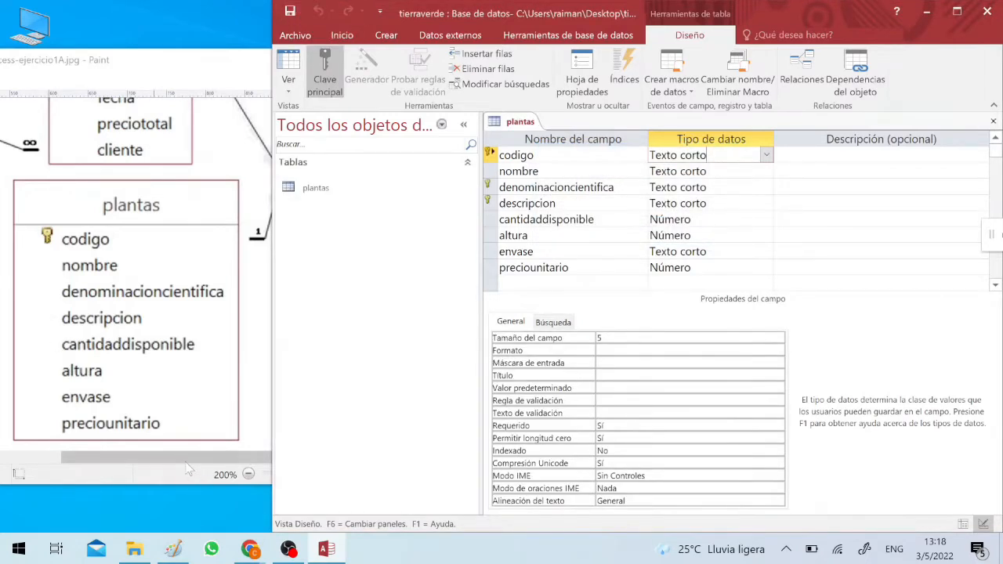
- Close the plantas table and create a new table in design view, keeping the plantasvendidas diagram in Paint visible beside it
drag(186, 463, 251, 463)
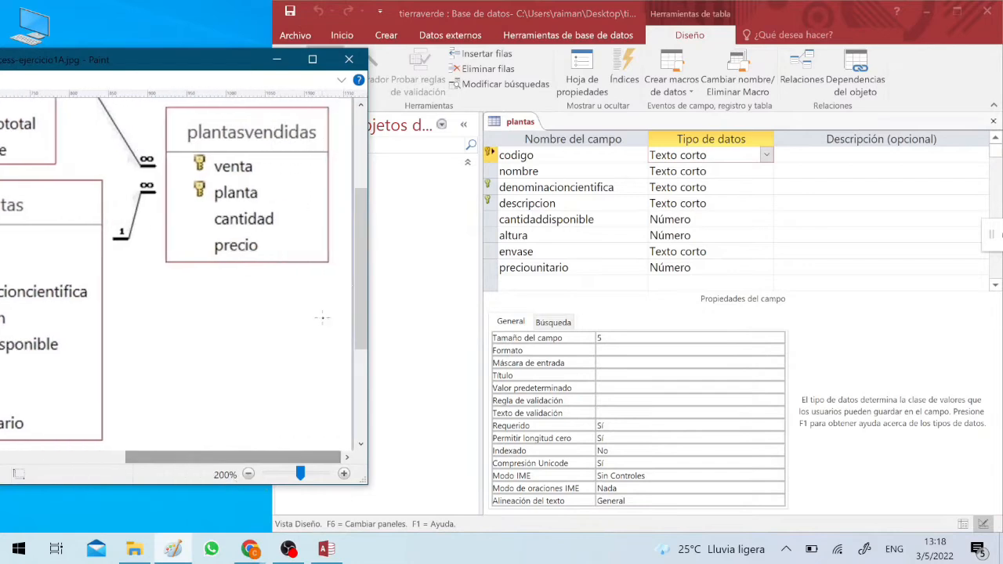
drag(357, 311, 361, 268)
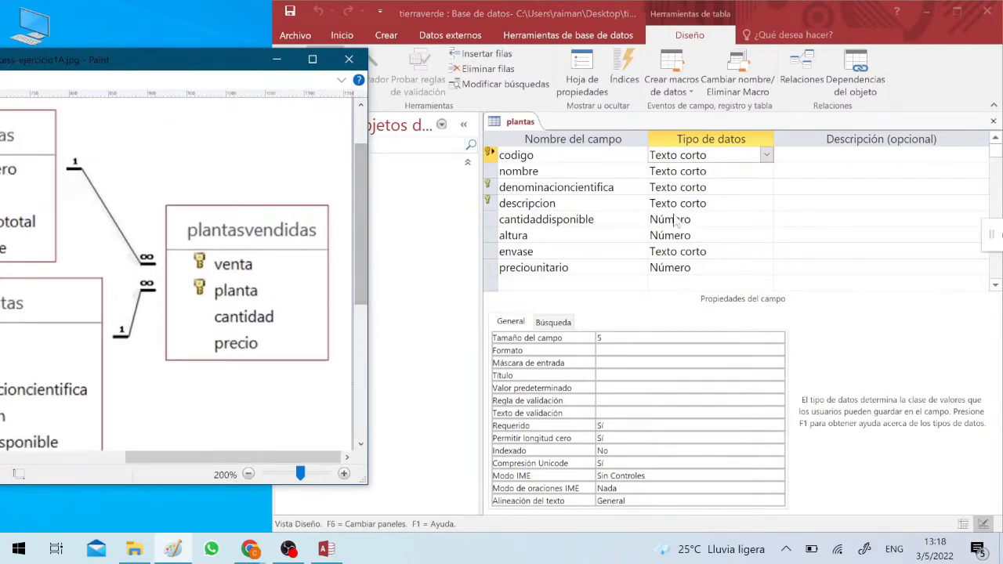
click(572, 205)
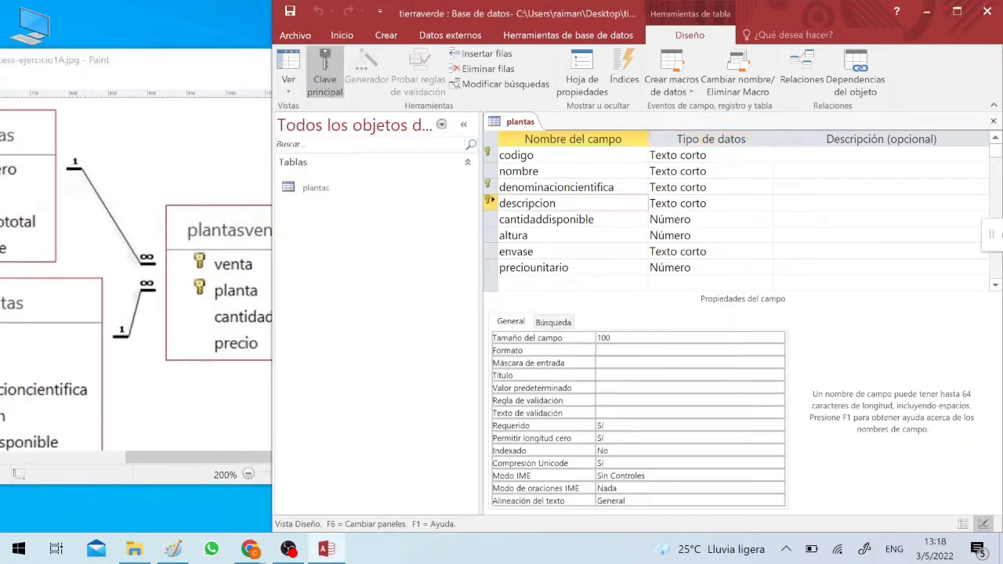
click(993, 121)
click(386, 35)
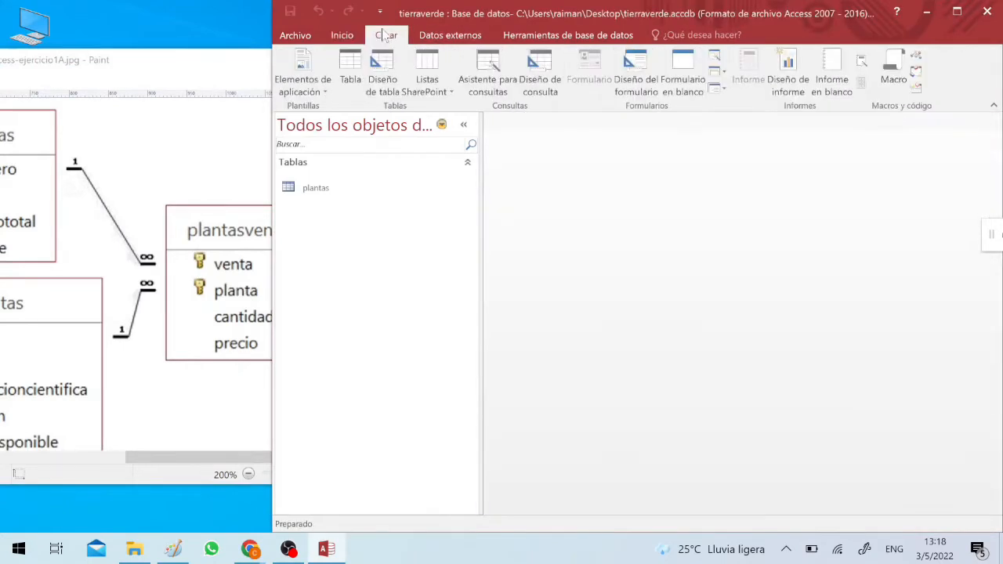
click(390, 80)
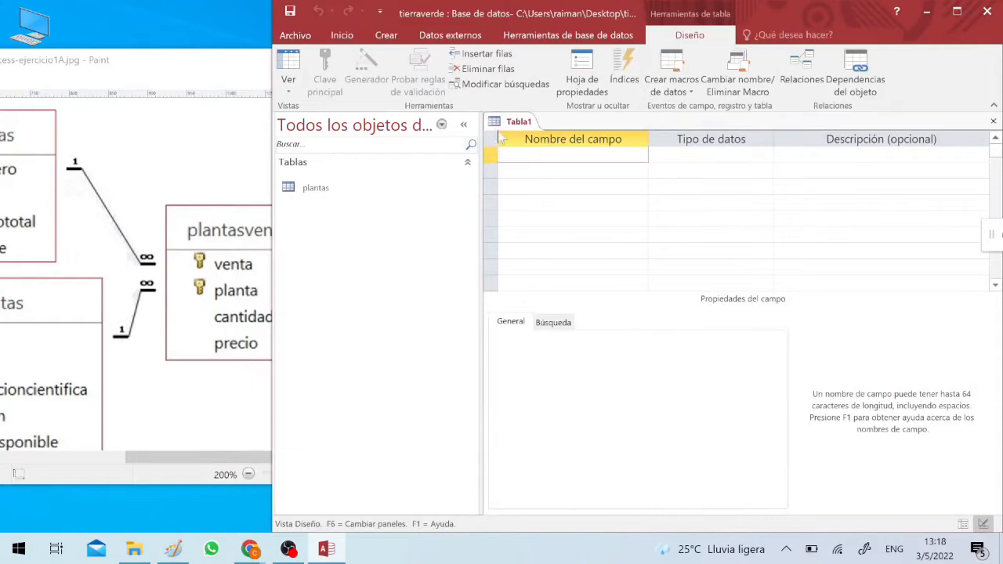
drag(203, 63, 107, 54)
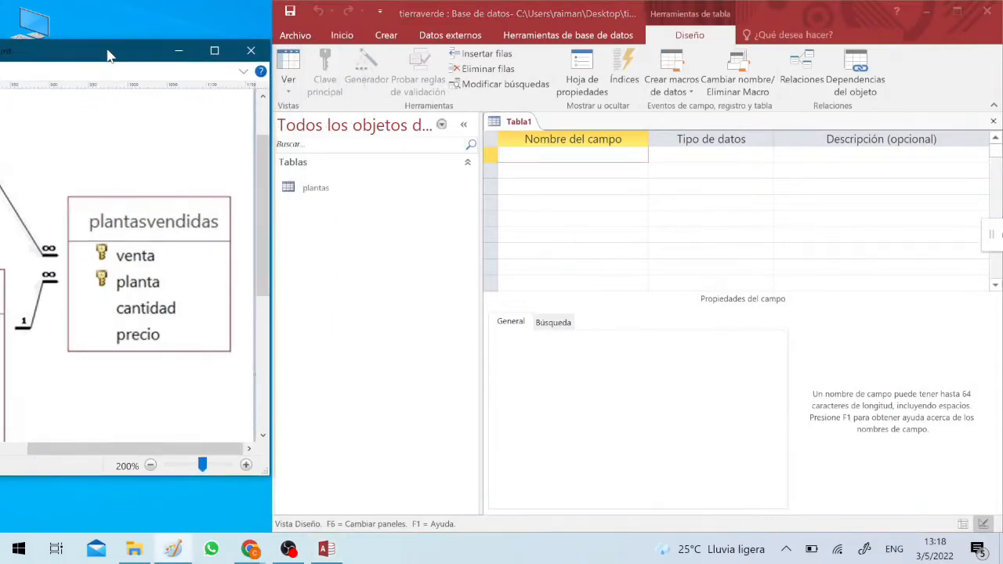
- Enter venta as the first field name of the new table
click(646, 162)
text(planta)
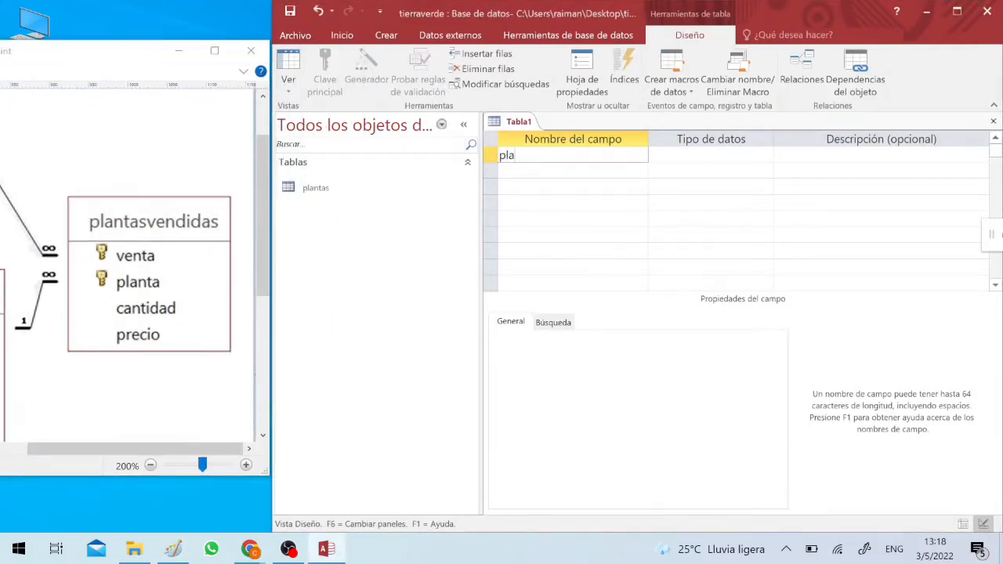
key(BackSpace)
key(BackSpace)
key(BackSpace)
key(BackSpace)
key(BackSpace)
key(BackSpace)
key(BackSpace)
text(venta)
key(Down)
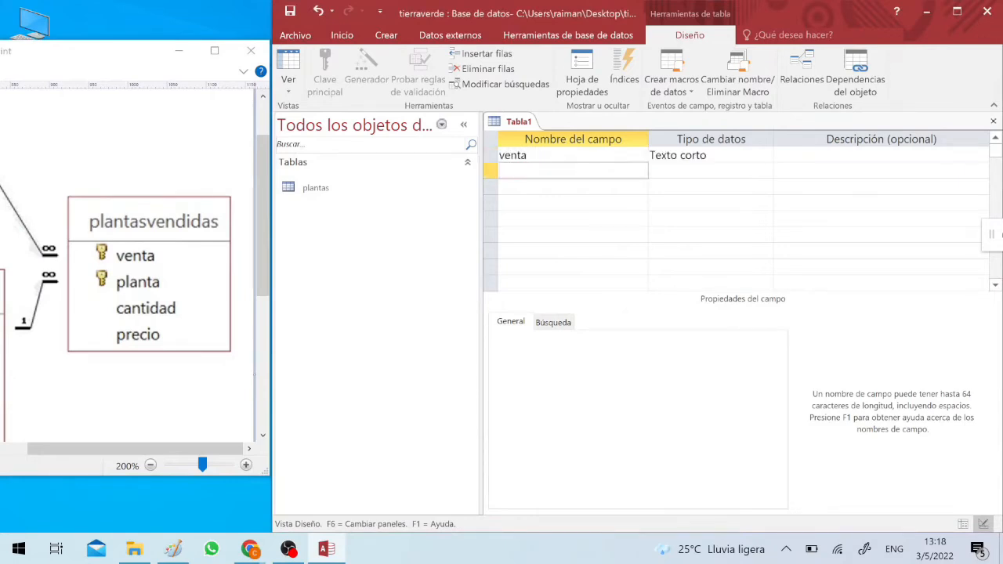
- Add the planta, cantidad and precio fields below venta
text(planta)
key(Down)
text(cantidad)
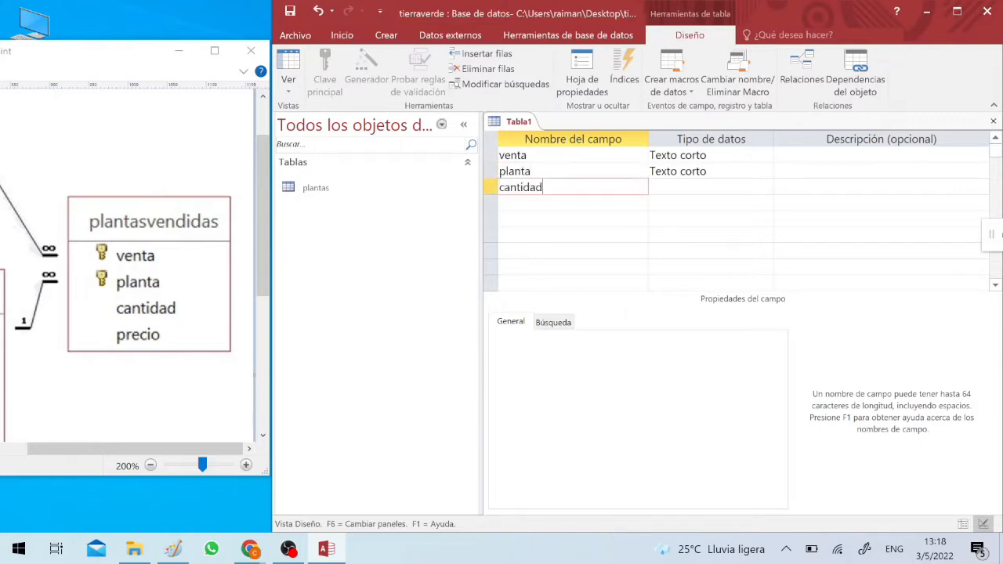
key(Down)
text(precio)
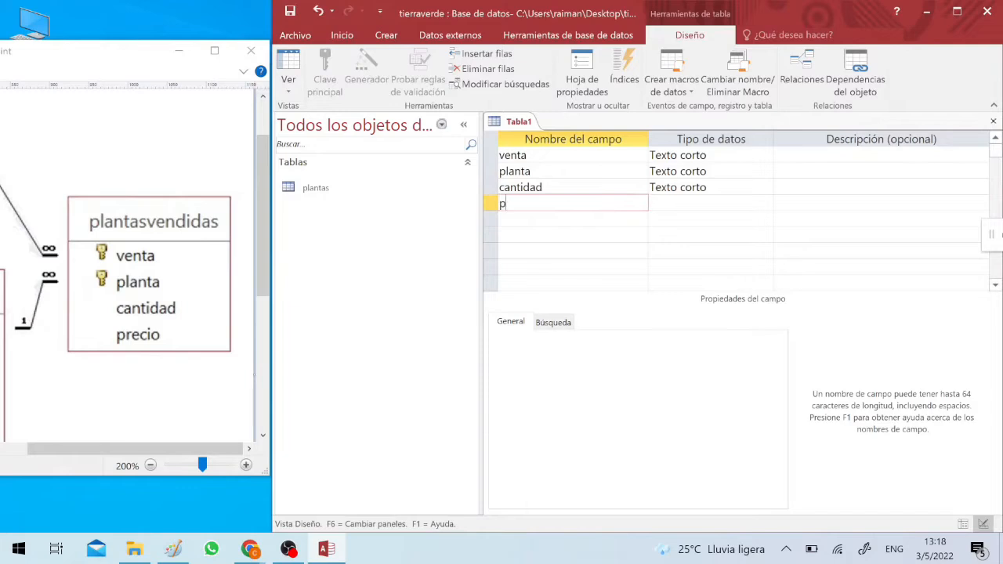
- Set the venta field's data type to Texto corto with a field size of 5
key(Up)
key(Up)
key(Up)
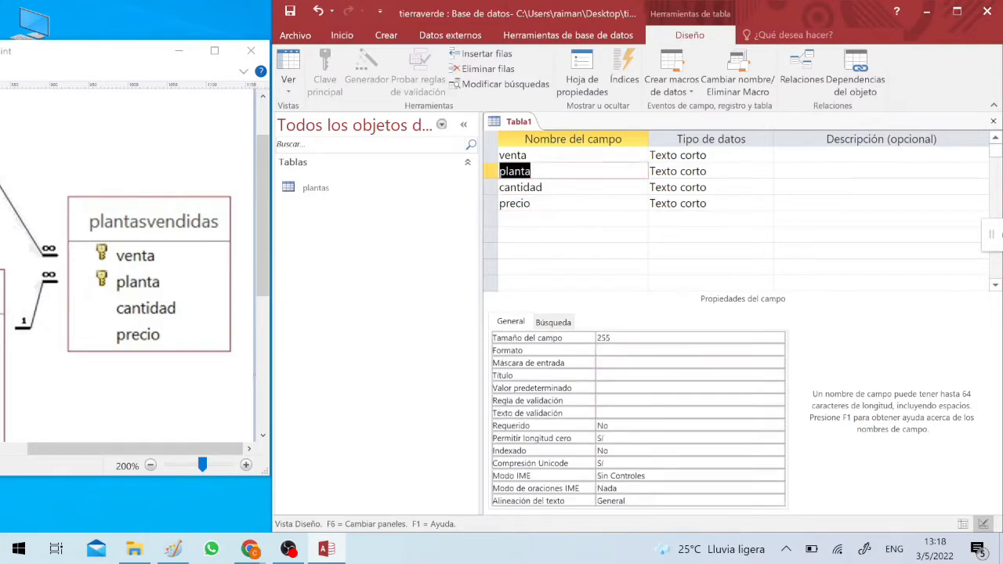
key(Tab)
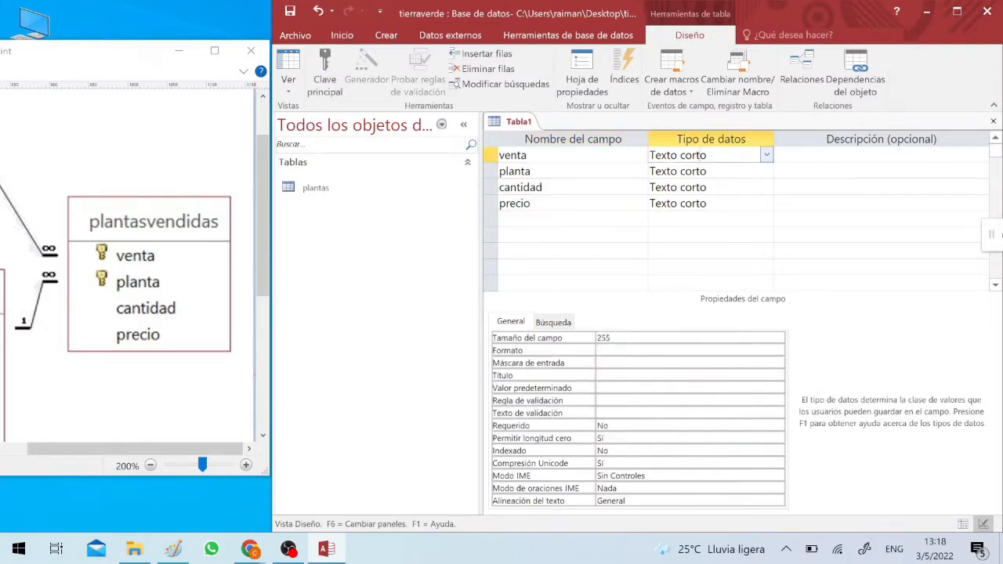
click(767, 156)
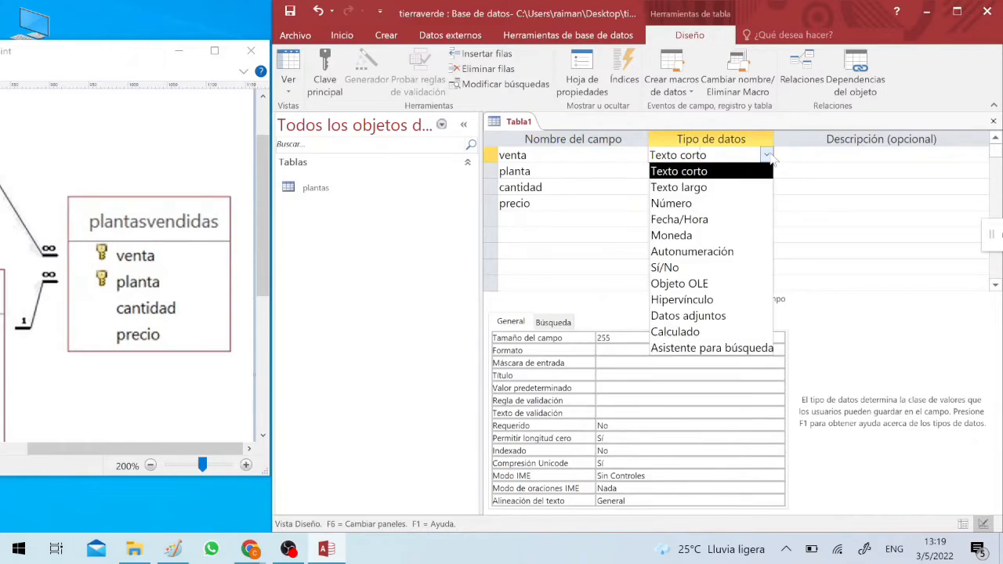
click(734, 173)
double_click(604, 338)
text(5)
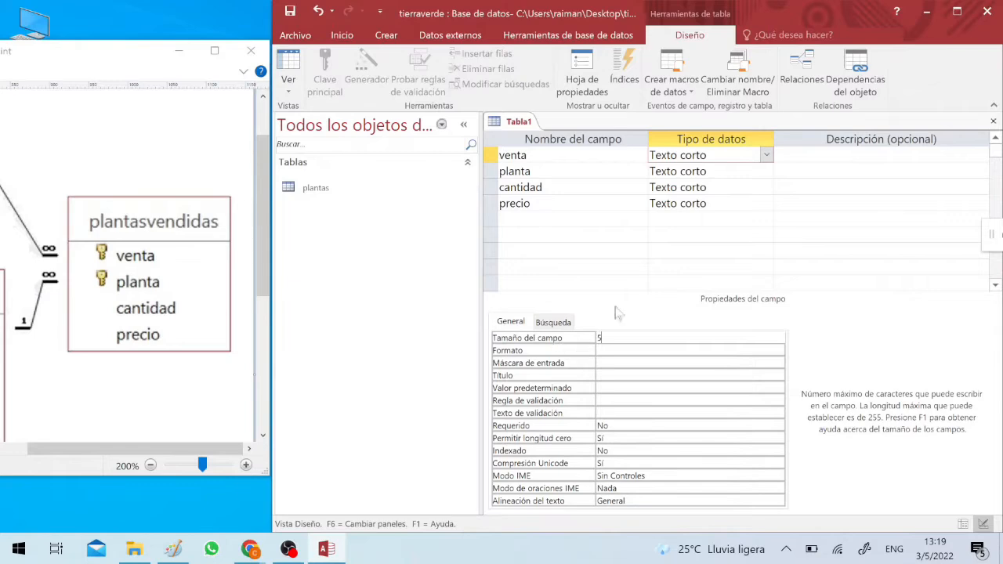
- Set the field size of the planta text field to 5
click(705, 171)
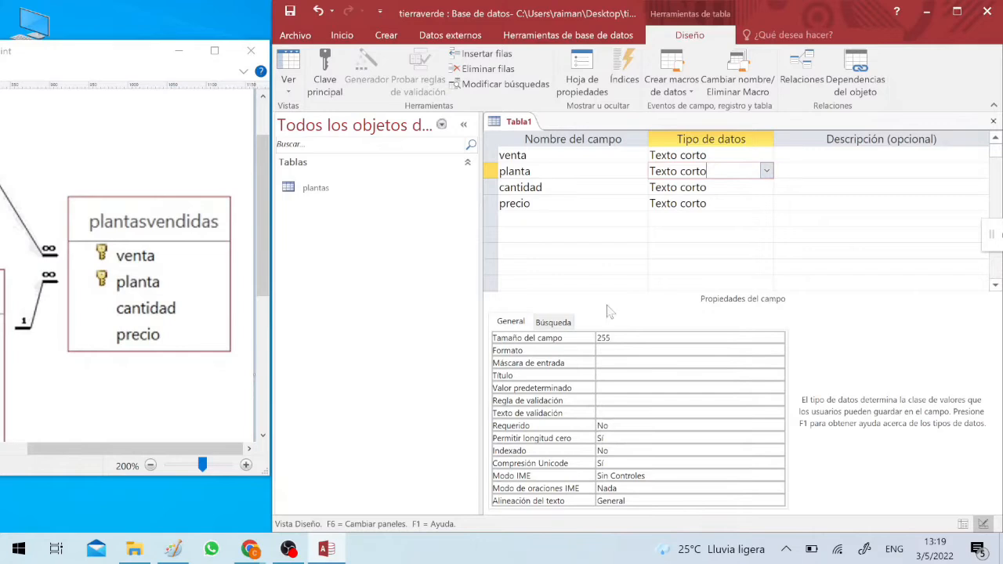
click(584, 338)
text(5)
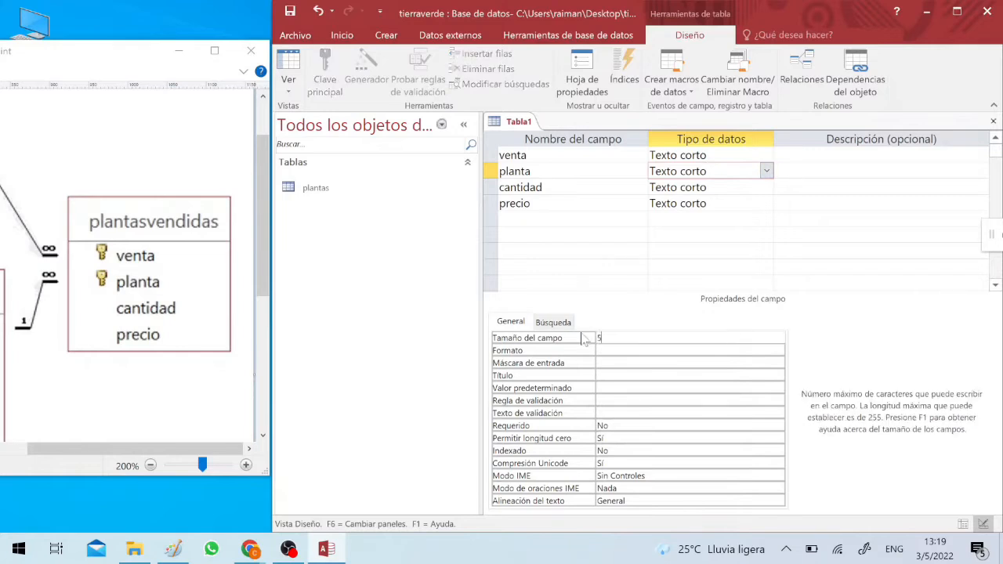
- Set the cantidad field's data type to Número with a field size of Entero largo
click(551, 187)
click(678, 187)
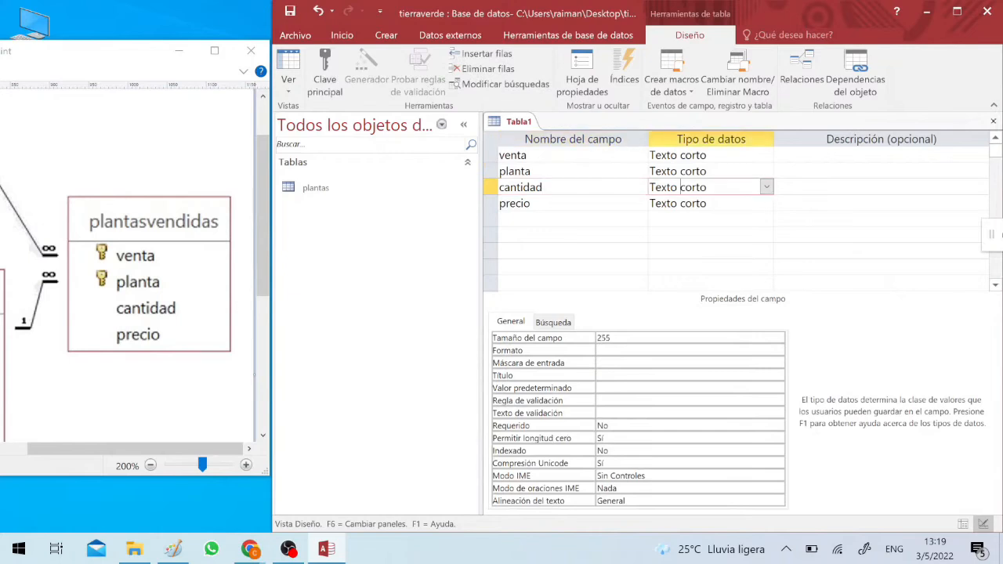
click(766, 187)
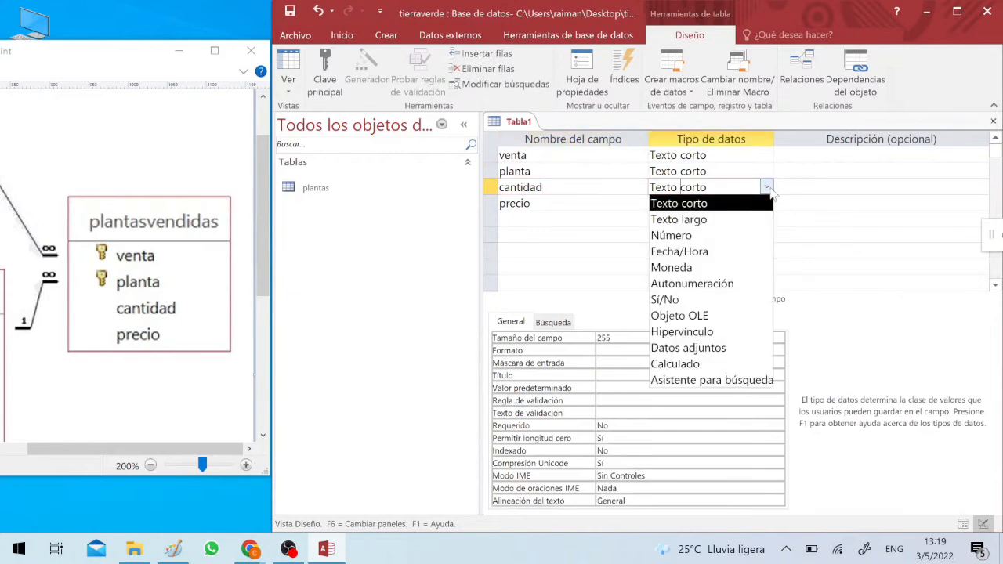
click(674, 235)
click(778, 338)
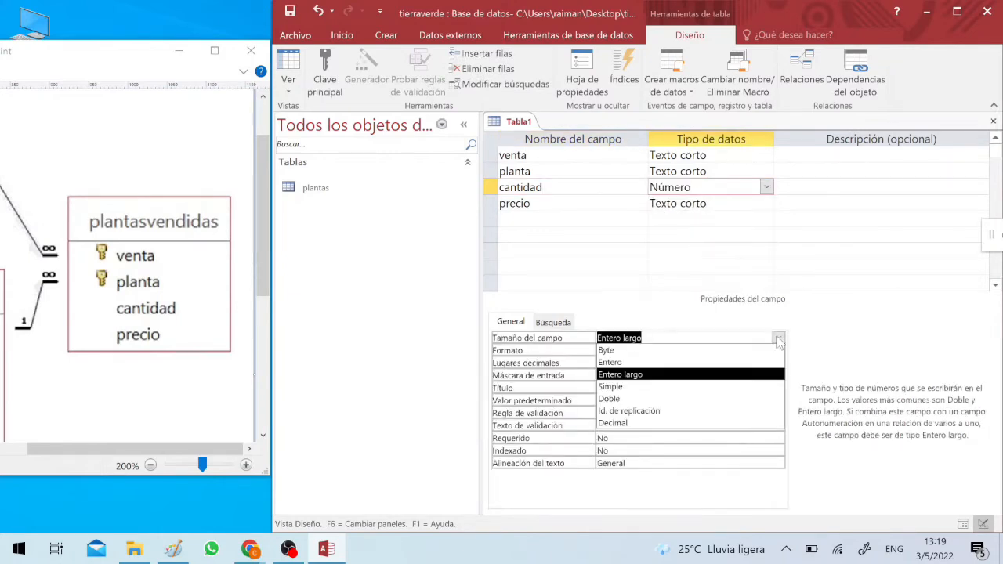
click(677, 376)
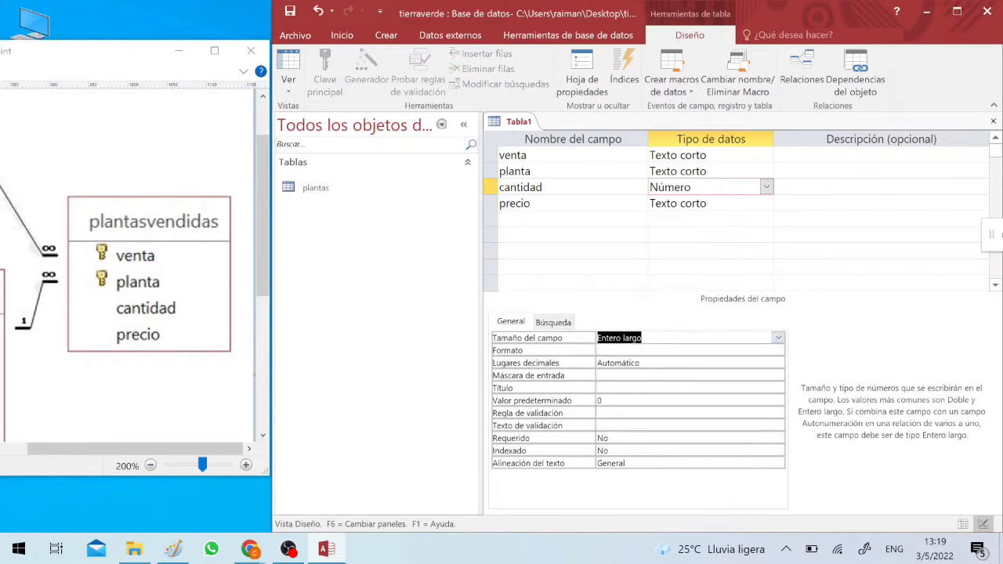
- Set the precio field's data type to Número with a field size of Doble
click(705, 204)
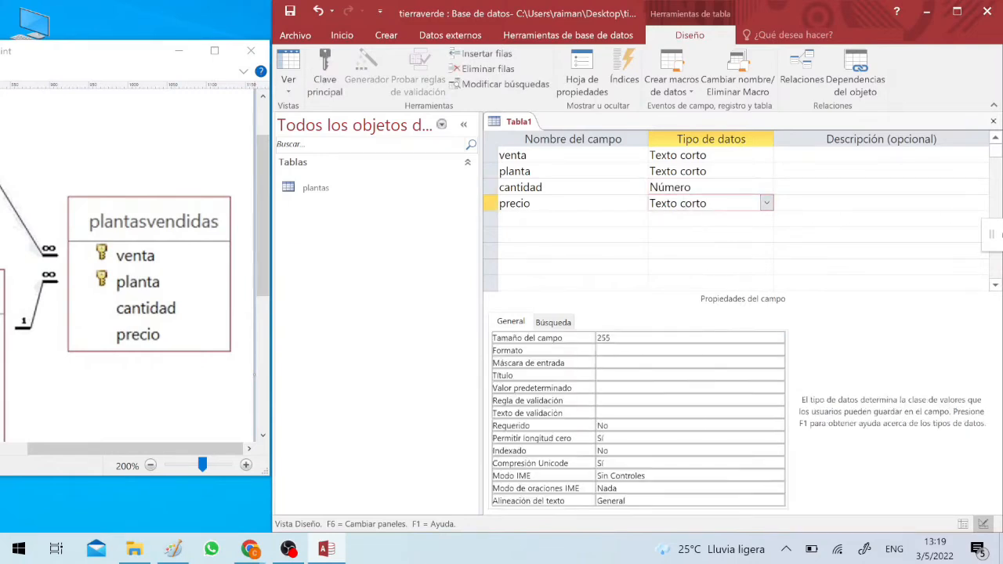
click(767, 204)
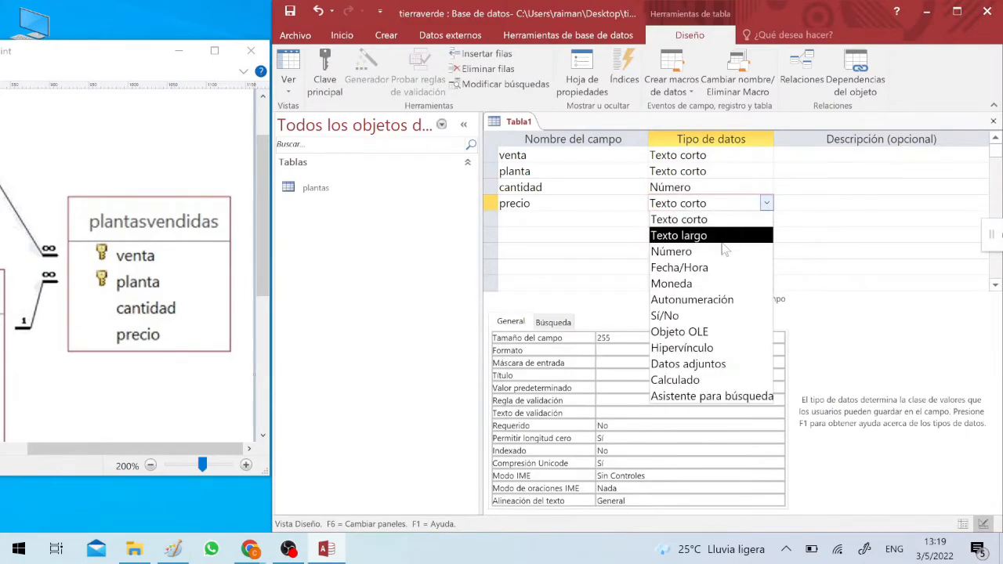
click(725, 252)
click(779, 339)
click(779, 339)
click(778, 338)
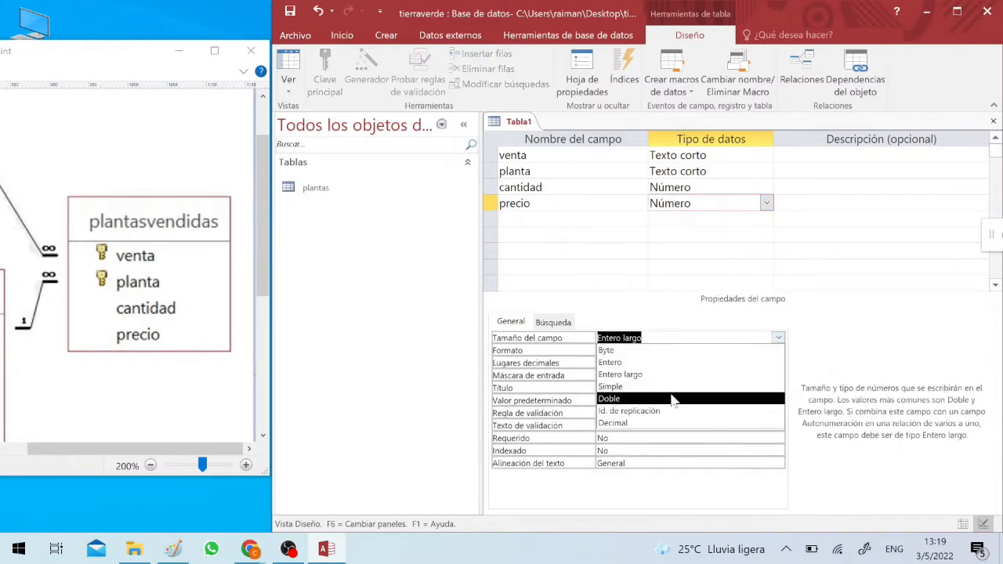
click(642, 400)
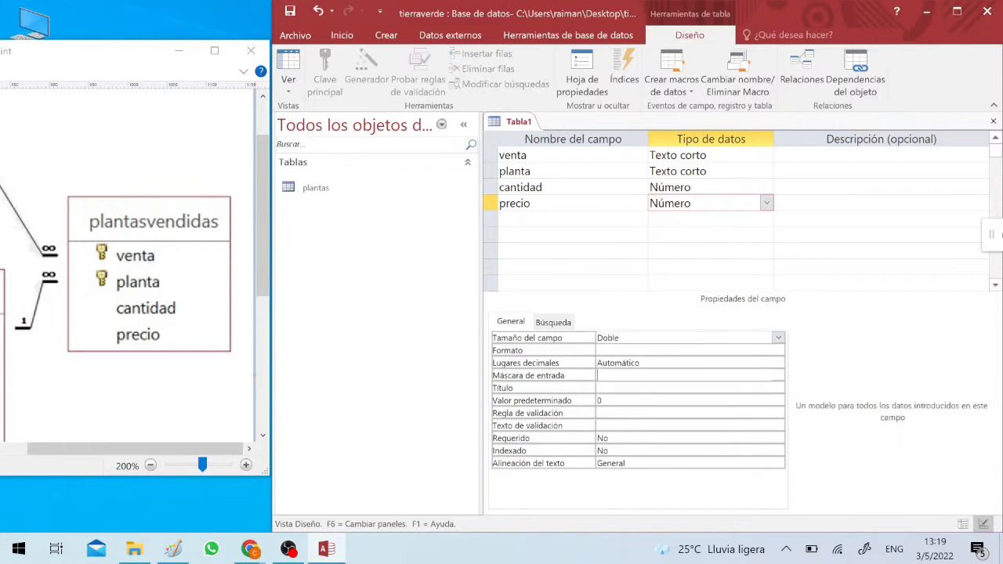
- Set the precio field's decimal places to 1
click(640, 363)
click(778, 363)
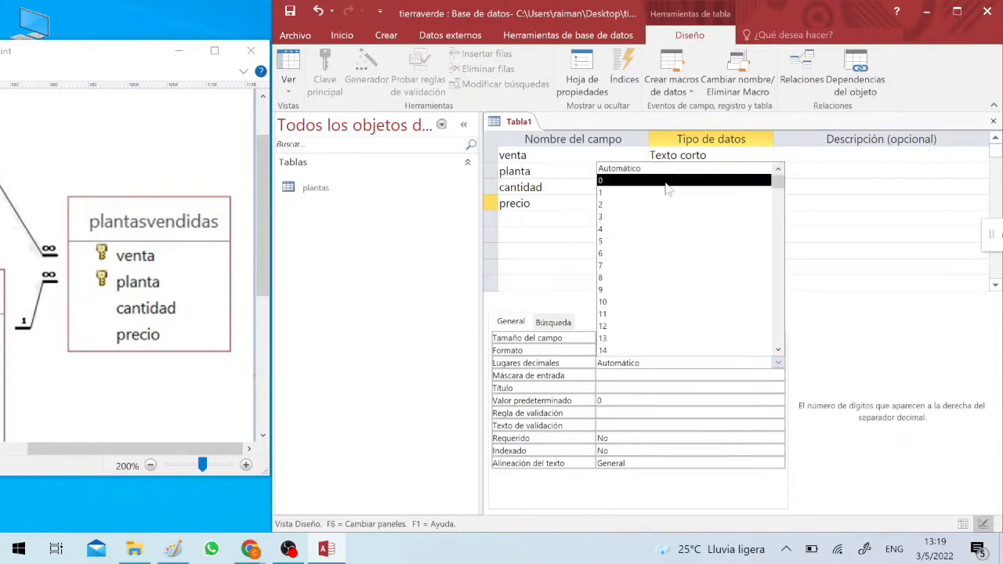
click(638, 192)
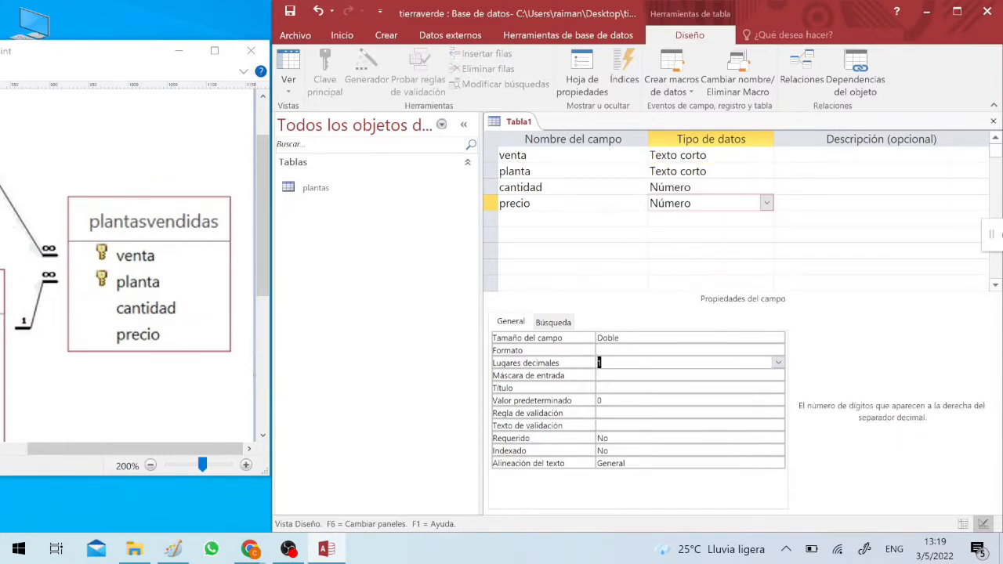
click(586, 220)
click(591, 187)
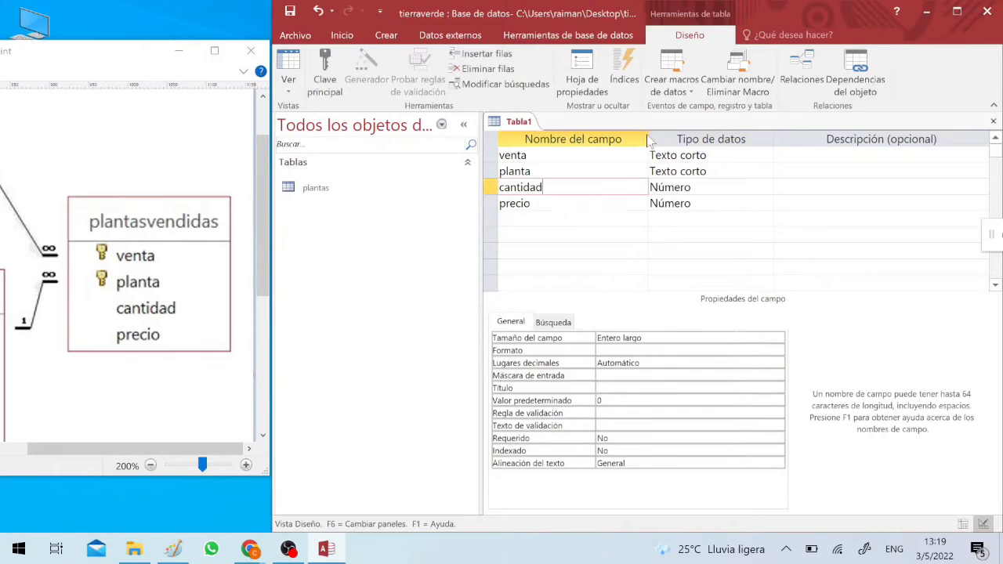
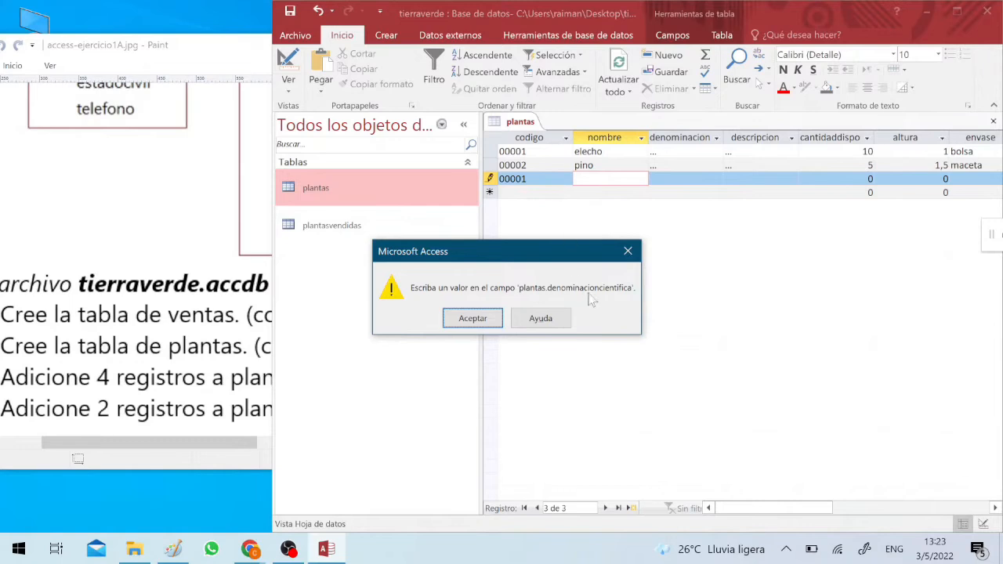
- Dismiss the missing-value message and enter the name cactu with ... as scientific denomination and description in the third plantas record
click(627, 251)
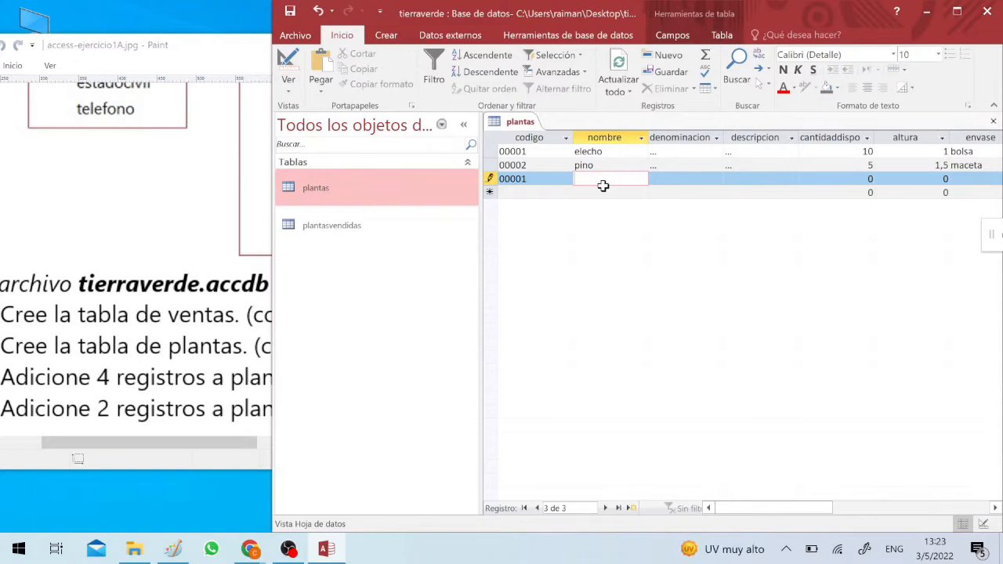
text(cactu)
key(Tab)
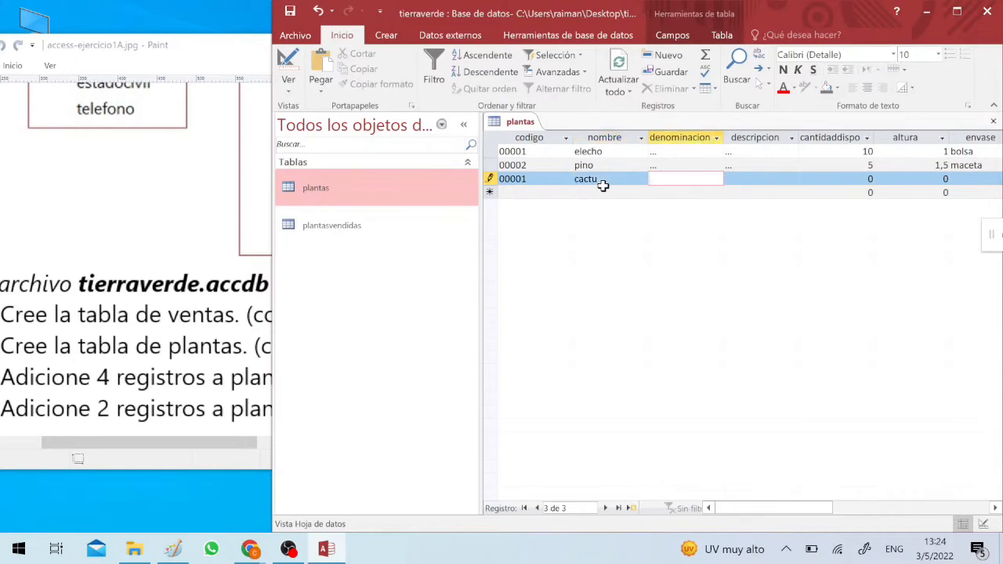
text(...)
key(Tab)
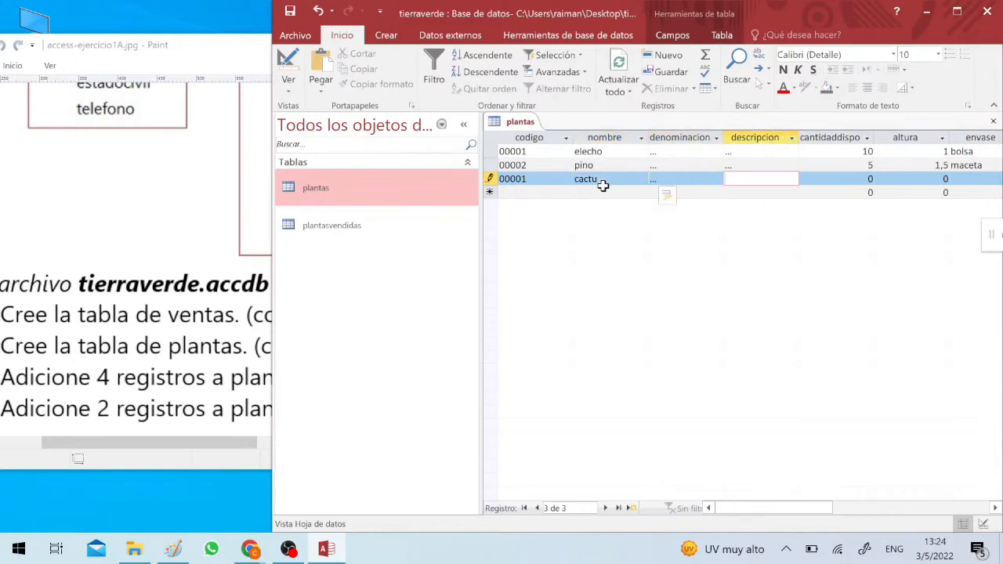
text(...)
key(Tab)
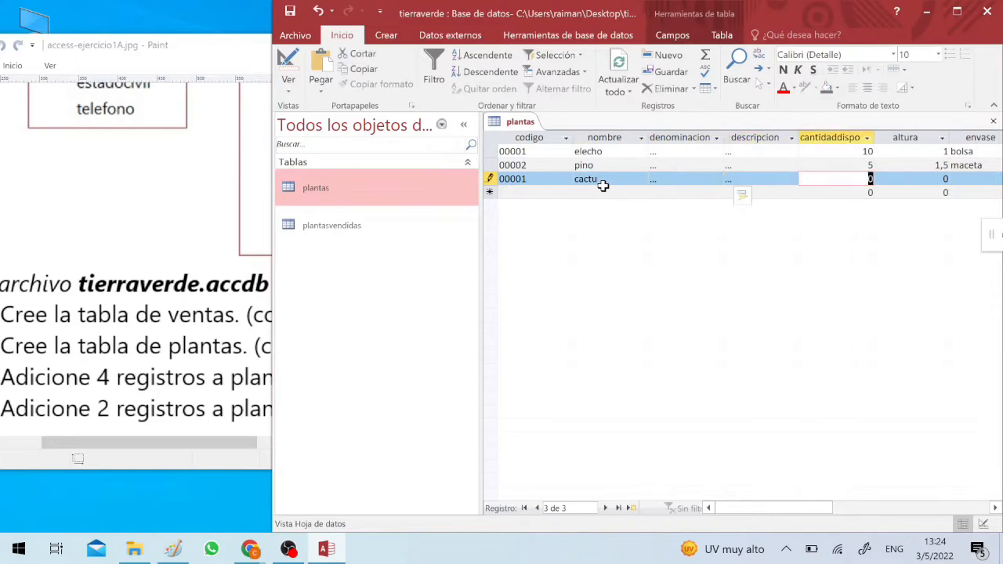
- Enter an available quantity of 20 and an altura of 0,1 for the cactu record
text(10)
key(BackSpace)
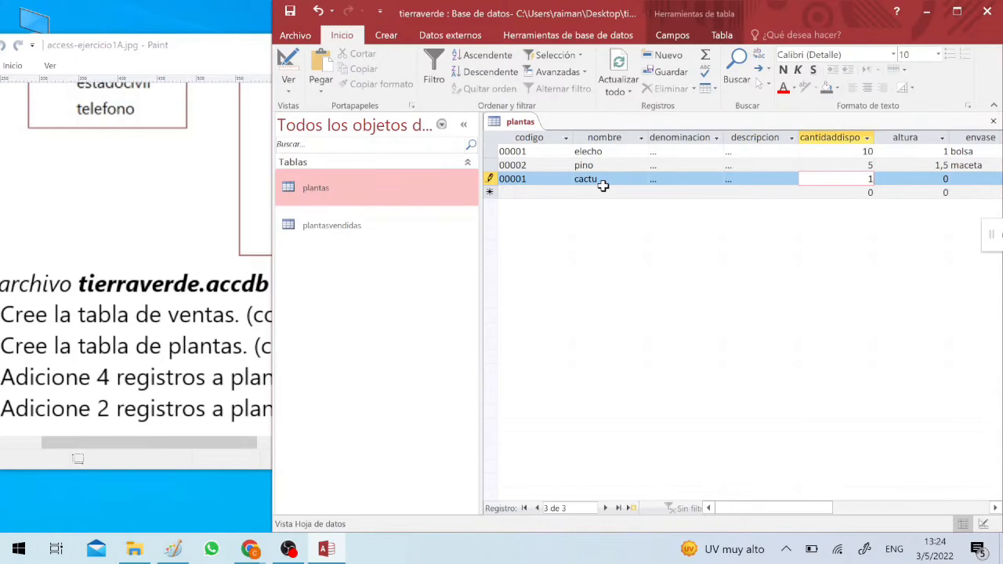
text(20)
key(Tab)
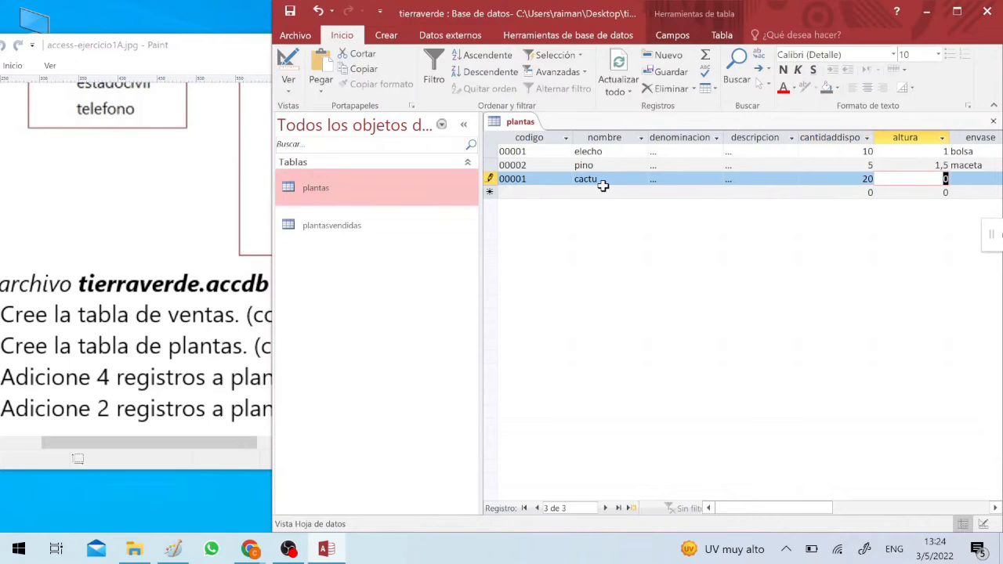
text(0,2)
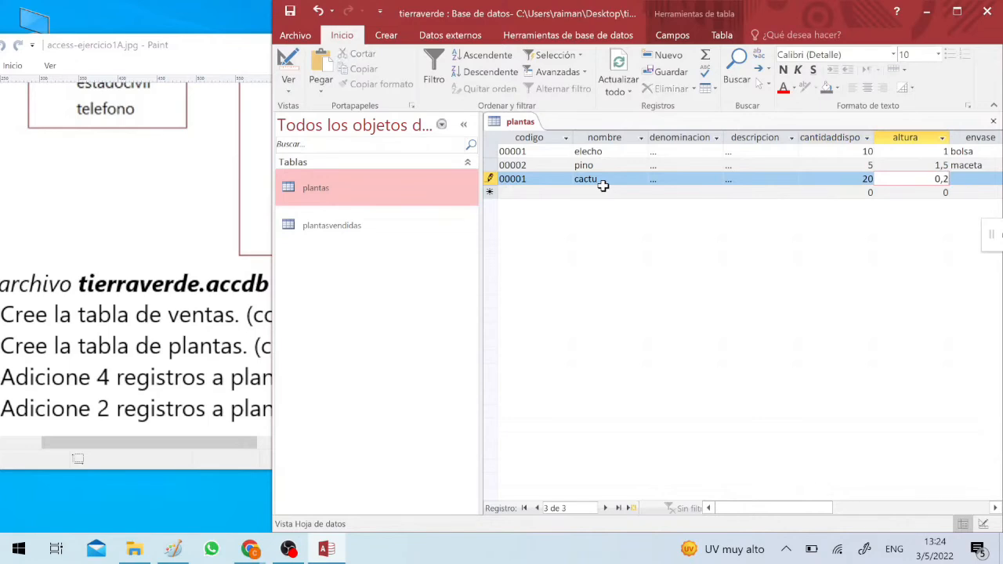
key(BackSpace)
text(1)
key(Tab)
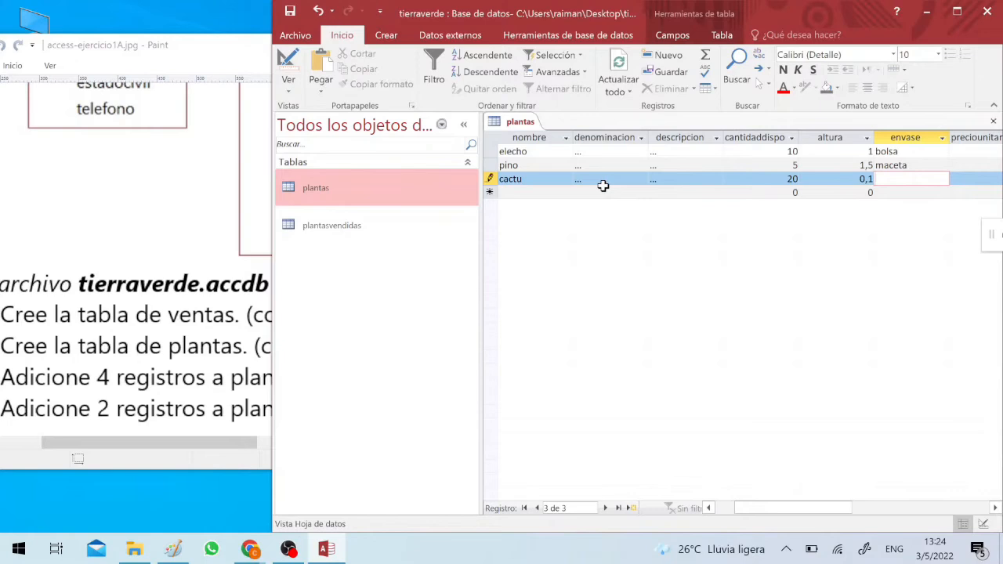
- Enter bolsa as envase and 12 as preciounitario for the cactu record, and try to save it
text(bolsa)
key(Tab)
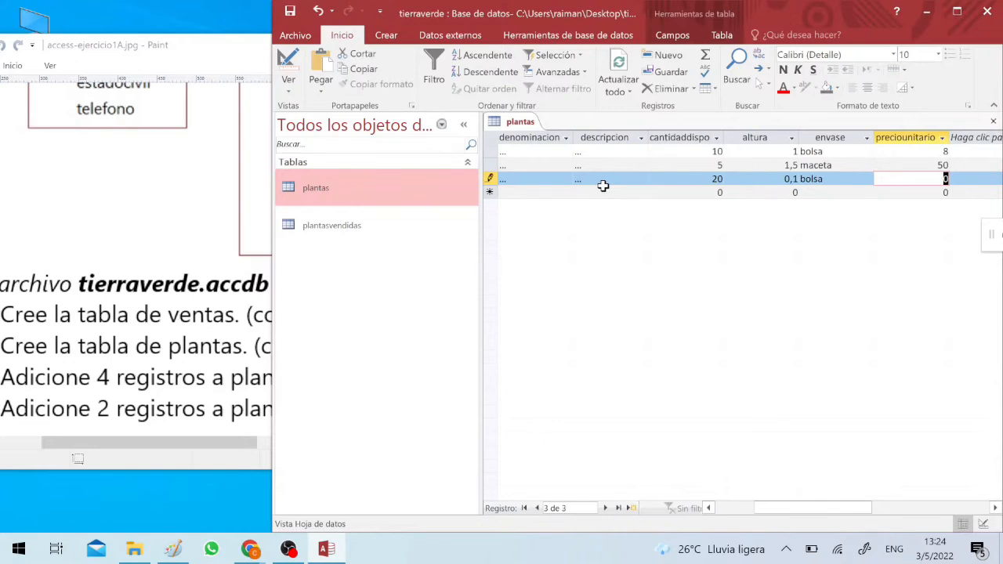
text(12)
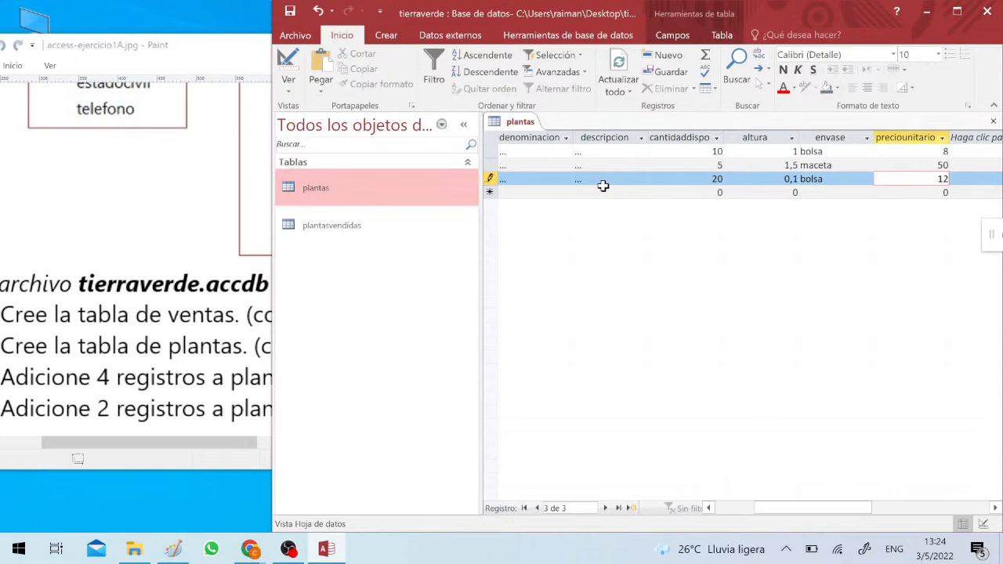
click(604, 192)
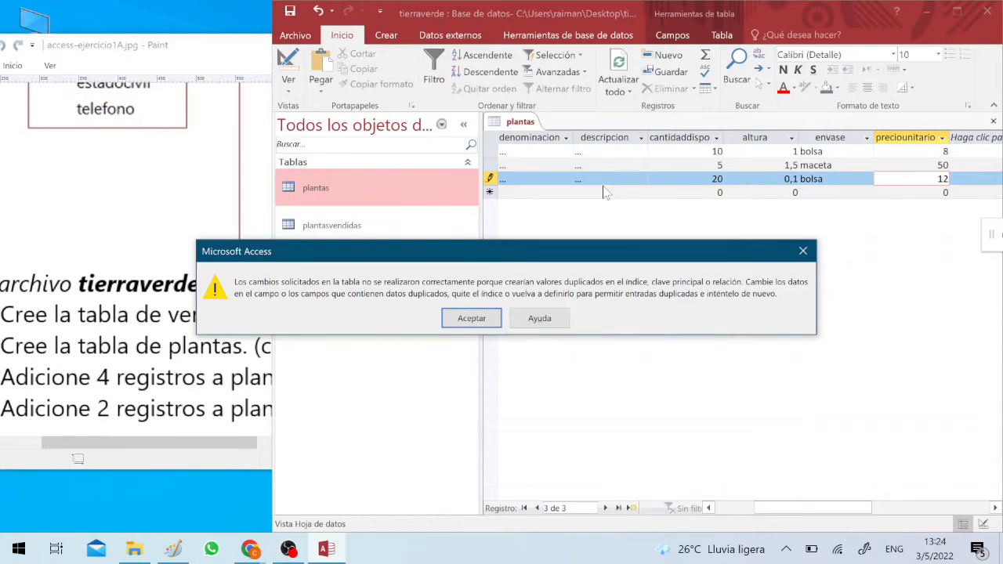
- Dismiss the duplicate-value messages, change the cactu record's codigo to 00003 and save the record
key(Return)
key(shift+Tab)
key(shift+Tab)
key(shift+Tab)
key(shift+Tab)
key(shift+Tab)
key(shift+Tab)
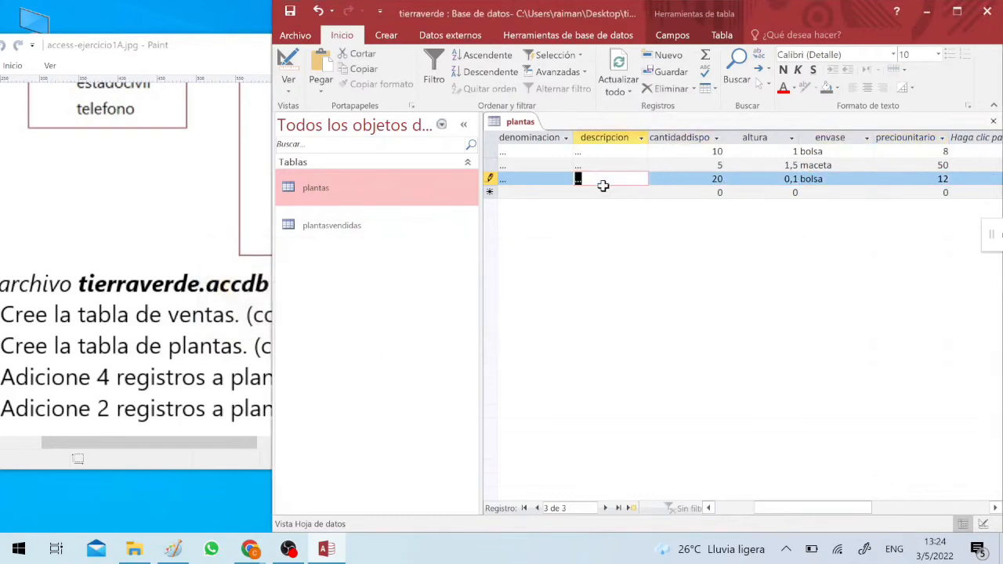
key(Left)
key(Left)
key(Left)
key(Left)
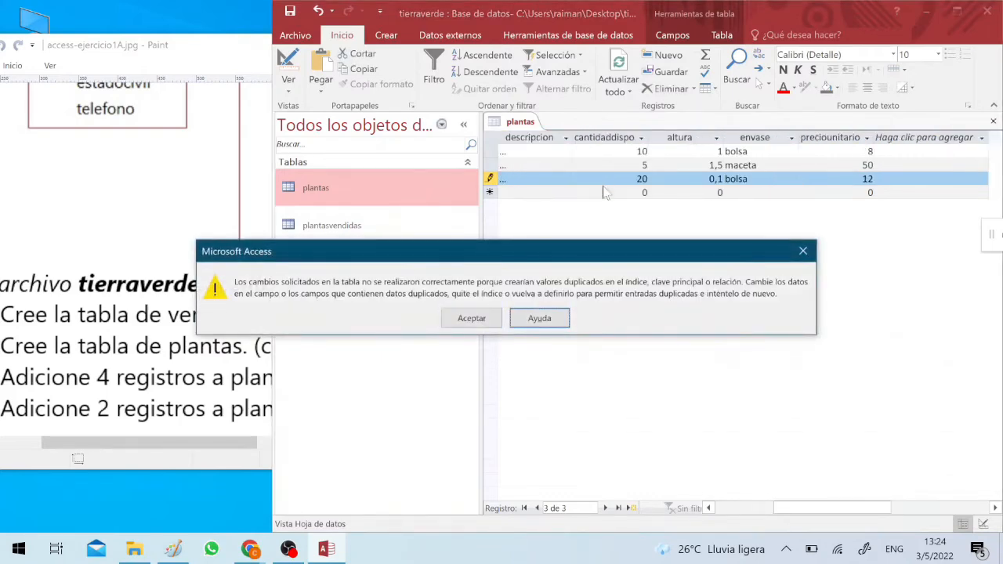
key(Return)
text(0)
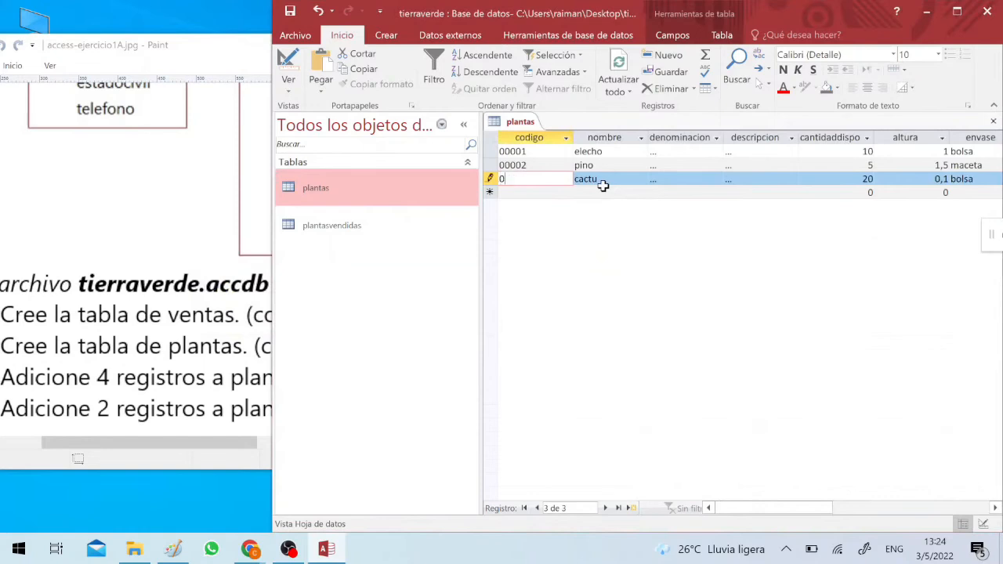
text(0003)
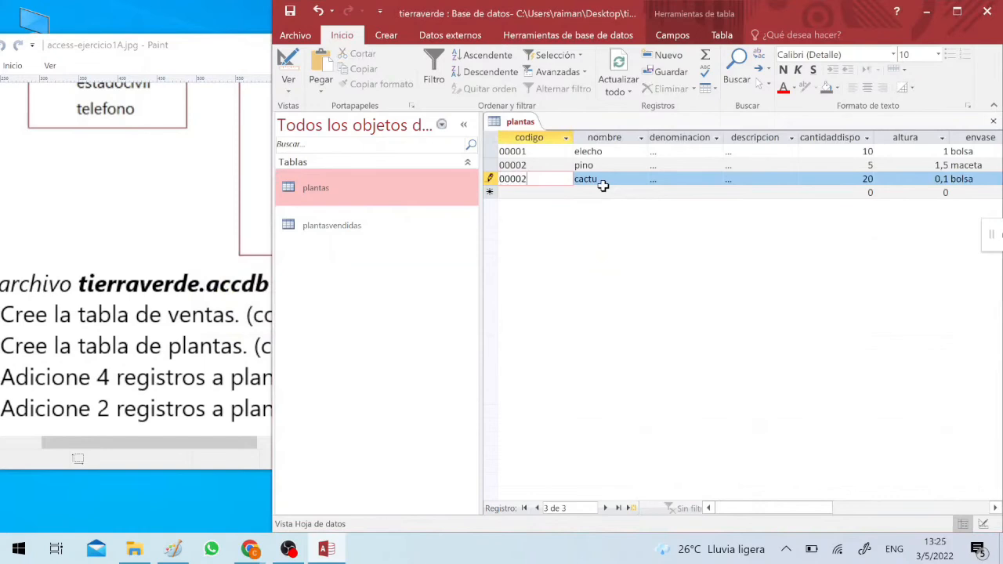
key(BackSpace)
text(3)
key(Down)
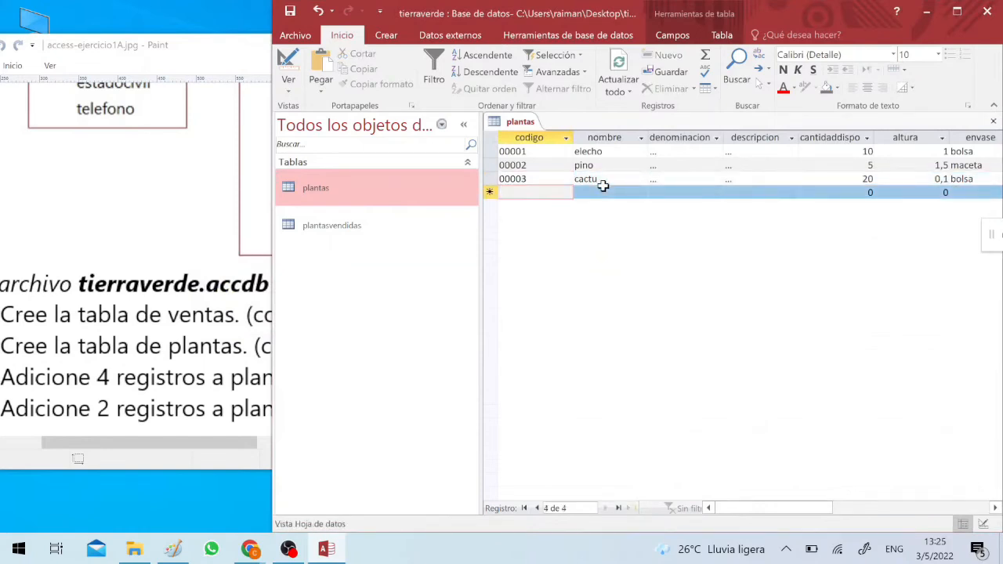
- Start a fourth plantas record with codigo 00004, nombre clavel, and ... as scientific denomination and description
text(00)
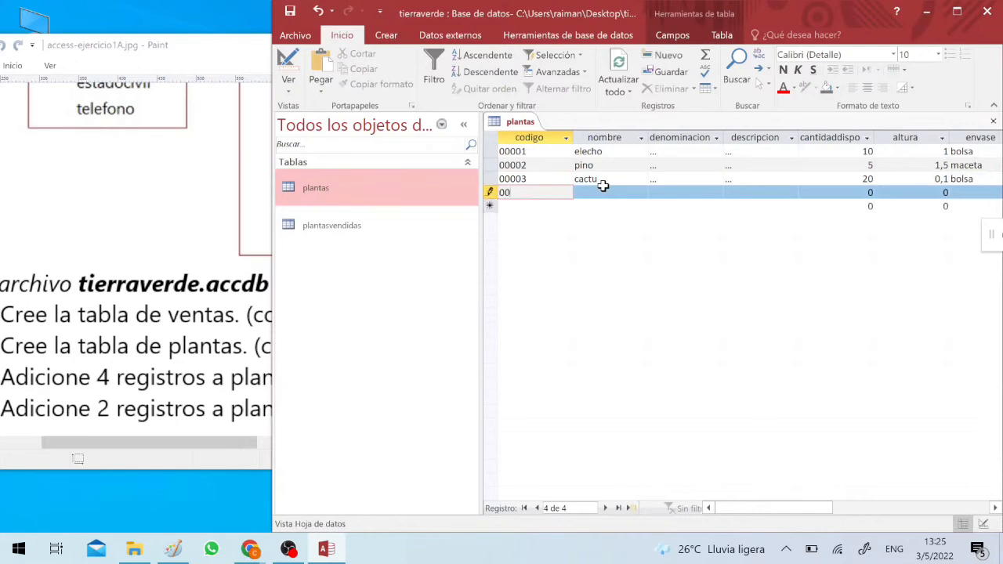
text(004)
key(Tab)
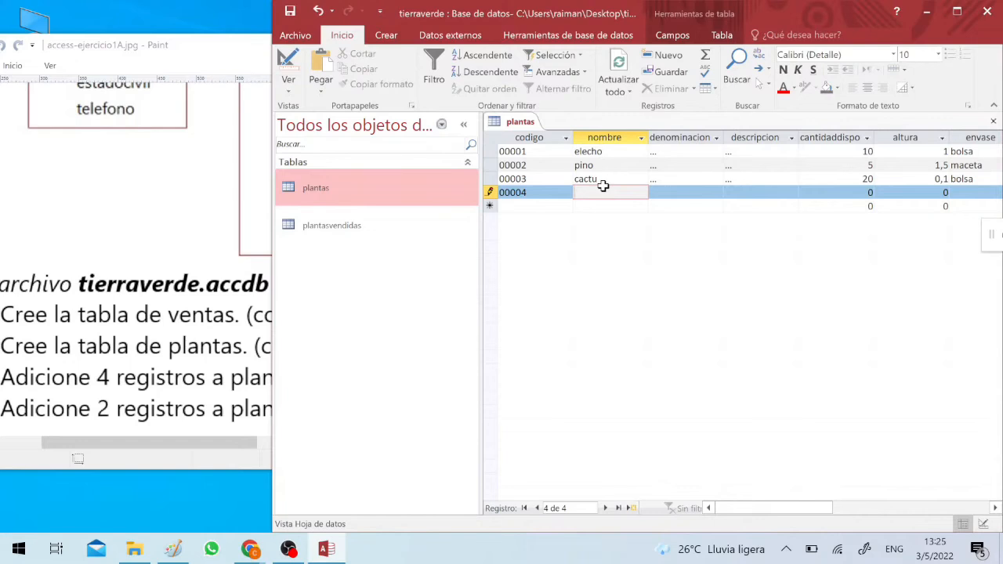
text(clavel)
key(Tab)
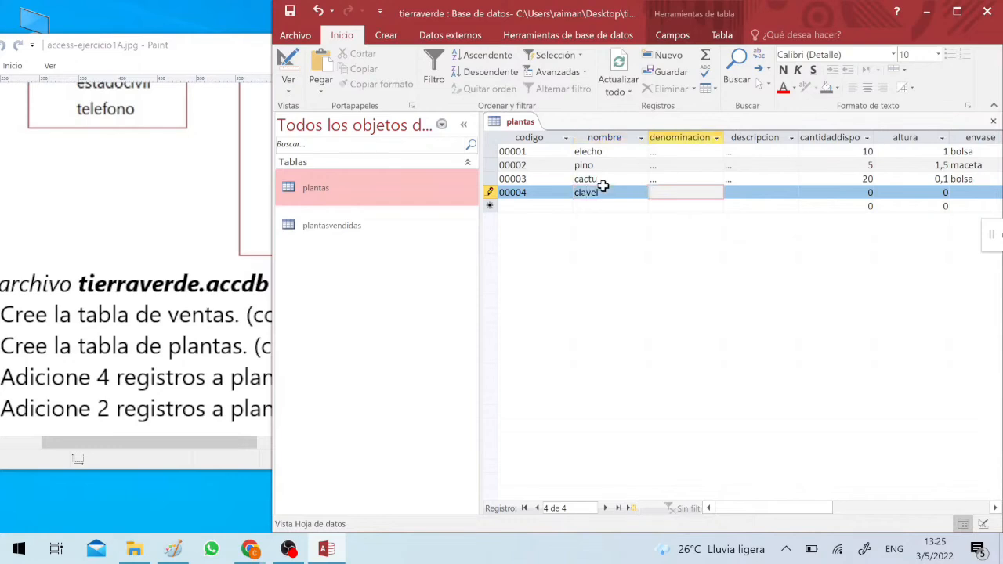
text(...)
key(Tab)
text(...)
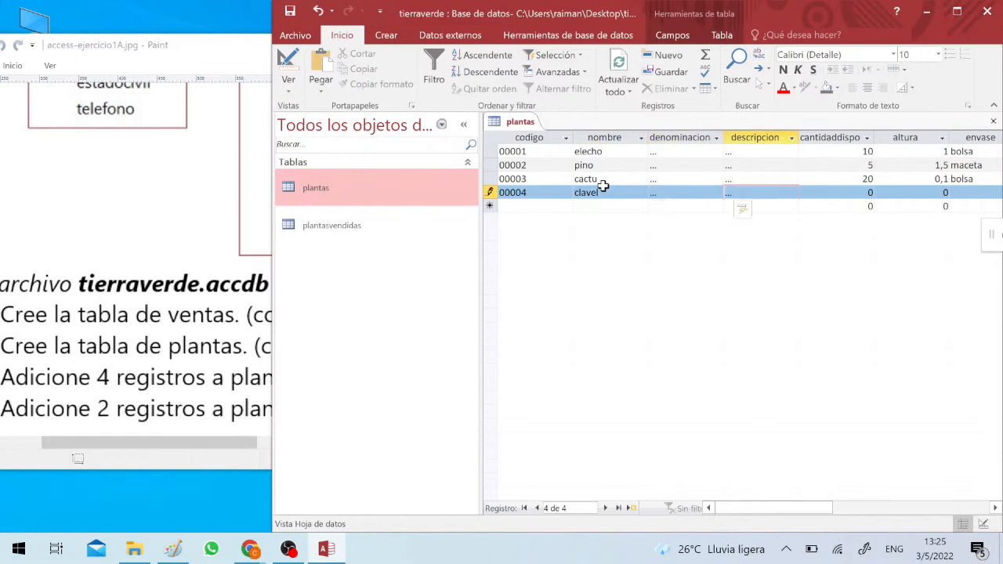
key(Tab)
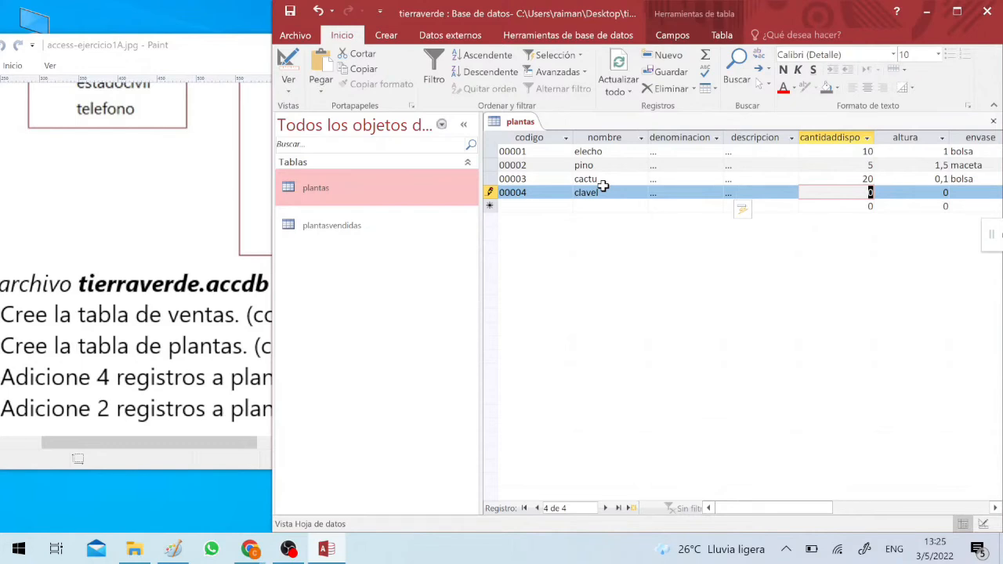
- Enter an available quantity of 5 and an altura of 0,5 for the clavel record
text(5)
key(Tab)
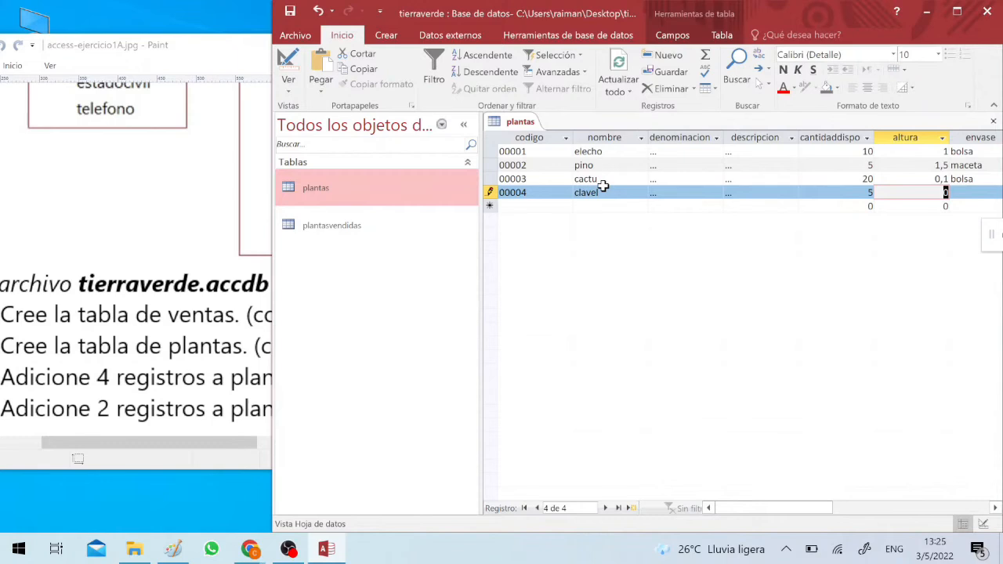
text(0,5)
key(Tab)
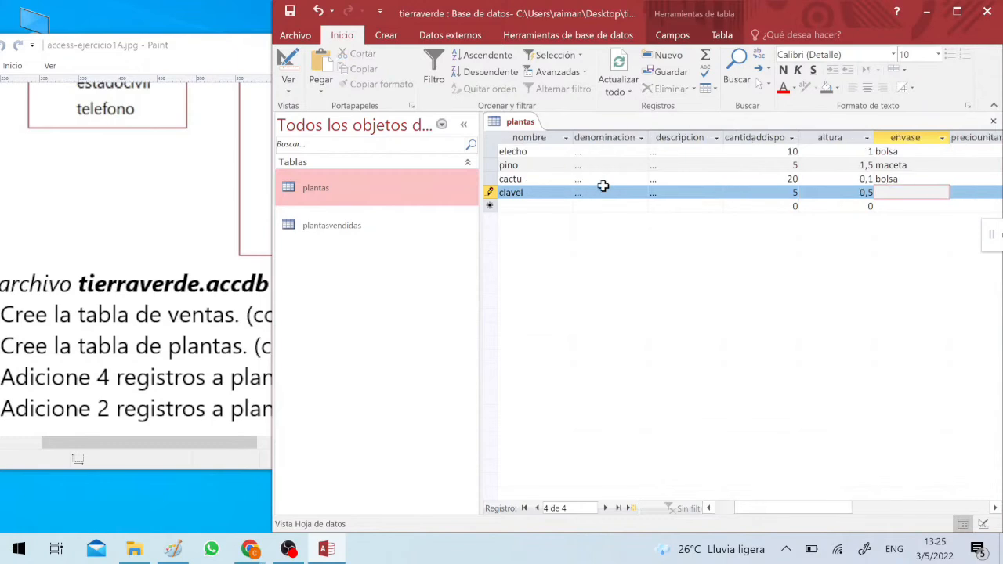
- Enter bolsa as envase and 15 as preciounitario for the clavel record, and save it
text(bolsa)
key(Tab)
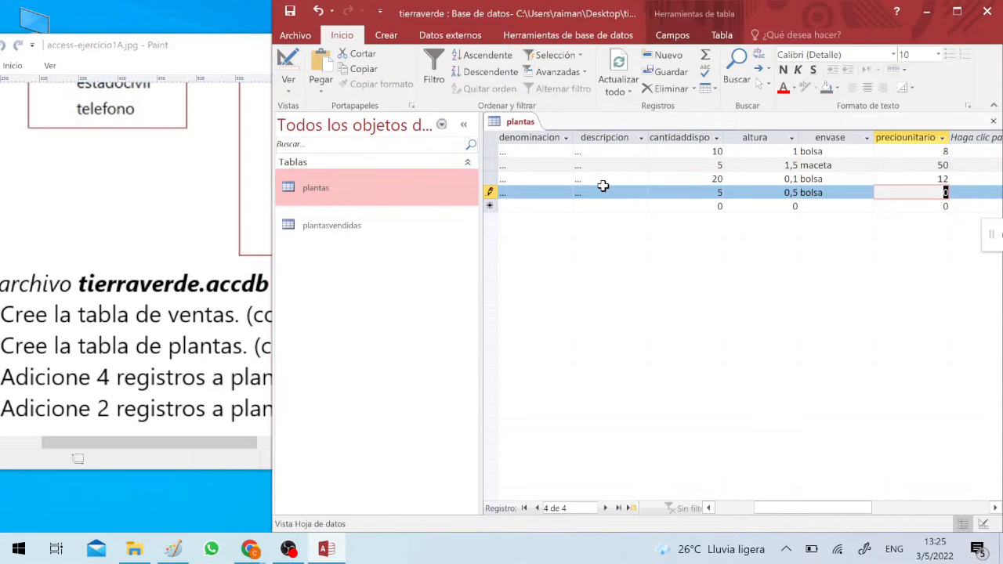
text(15)
key(Up)
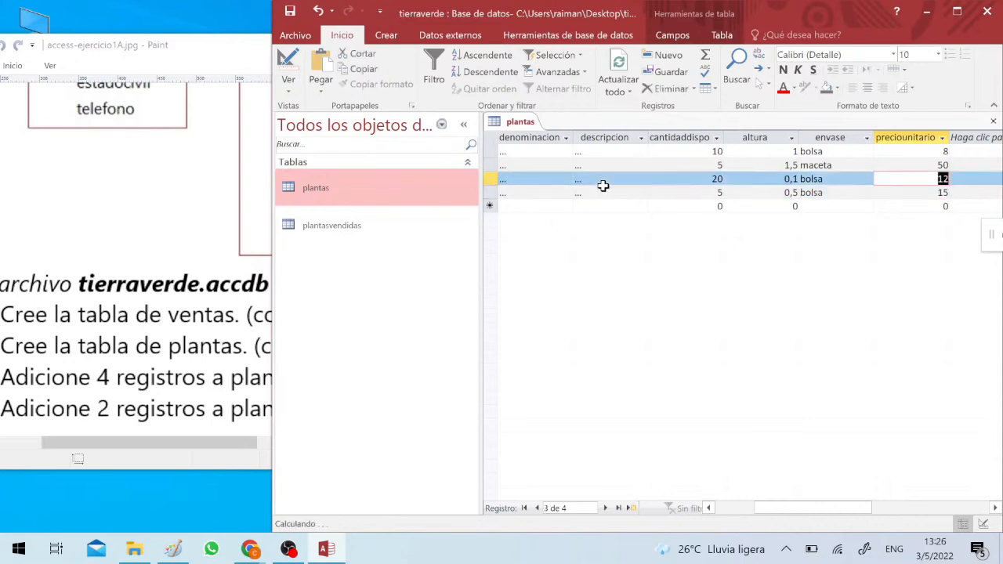
- Review the clavel record's fields from preciounitario back to codigo
key(Down)
key(shift+Tab)
key(shift+Tab)
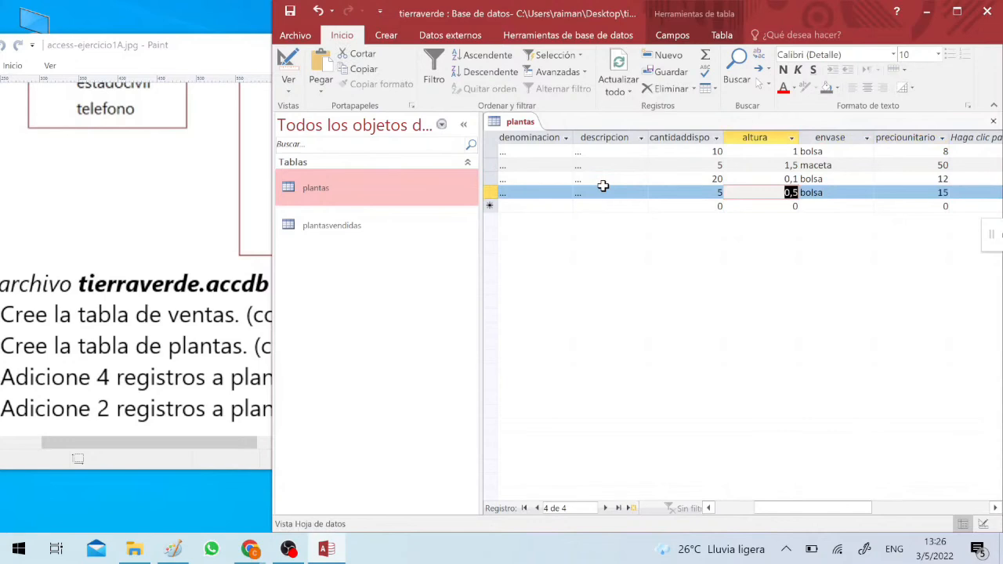
key(shift+Tab)
key(shift+Tab)
key(shift+Tab)
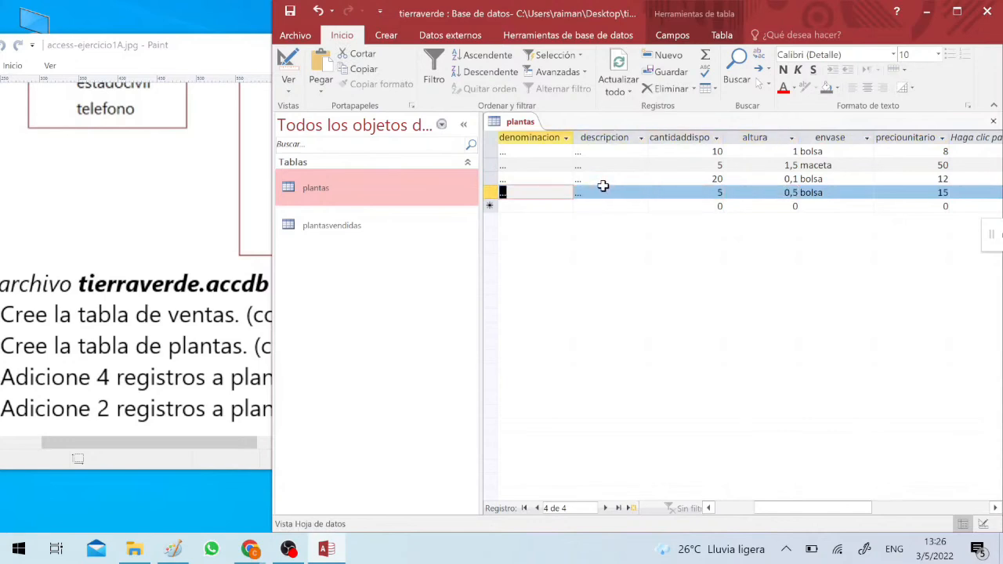
key(shift+Tab)
key(shift+Tab)
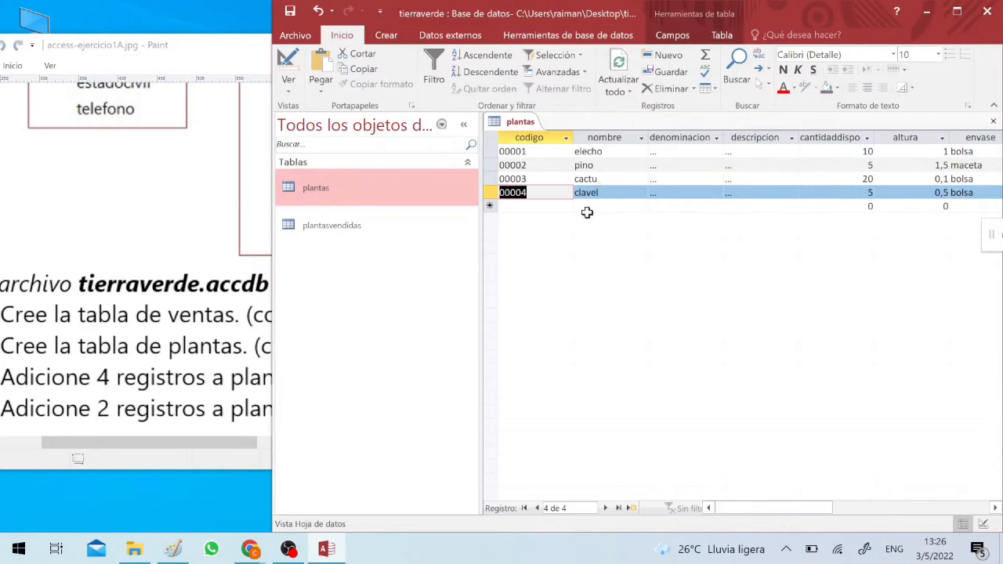
- Open the plantasvendidas table and start its first record with venta 0000
click(351, 226)
double_click(351, 225)
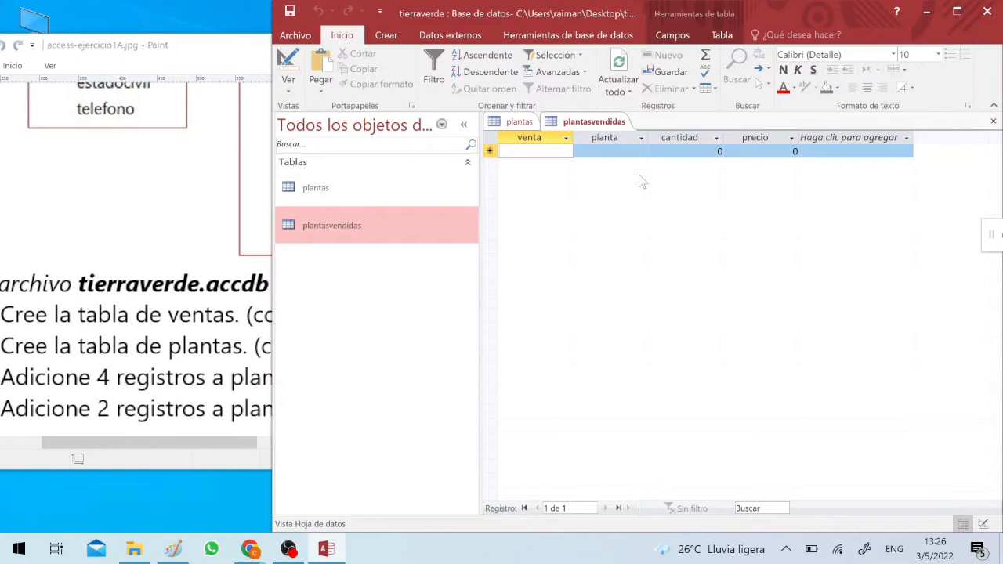
text(000)
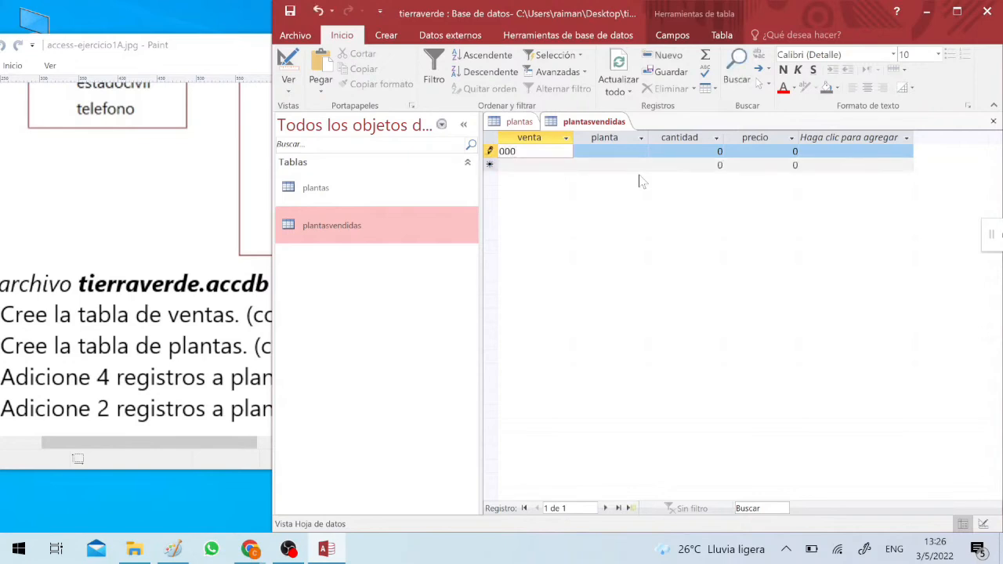
text(0)
key(Return)
key(Return)
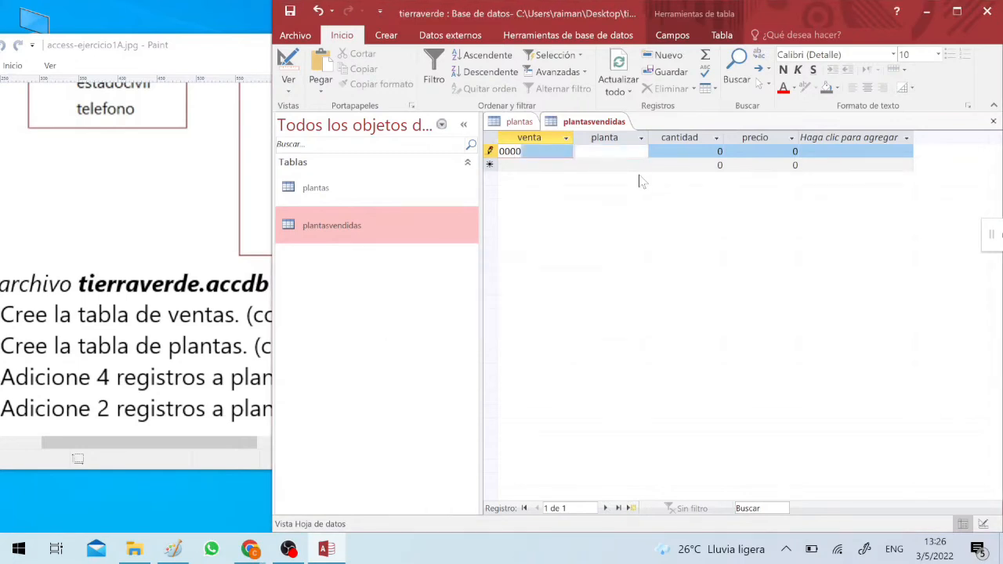
key(Return)
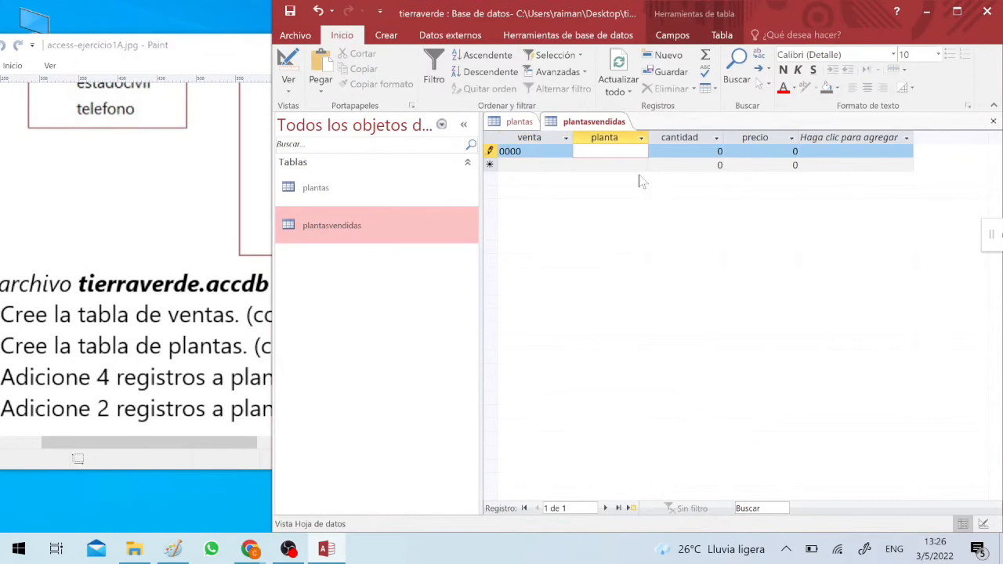
- Enter planta 00001 and cantidad 2 in the first plantasvendidas record
text(00001)
key(Return)
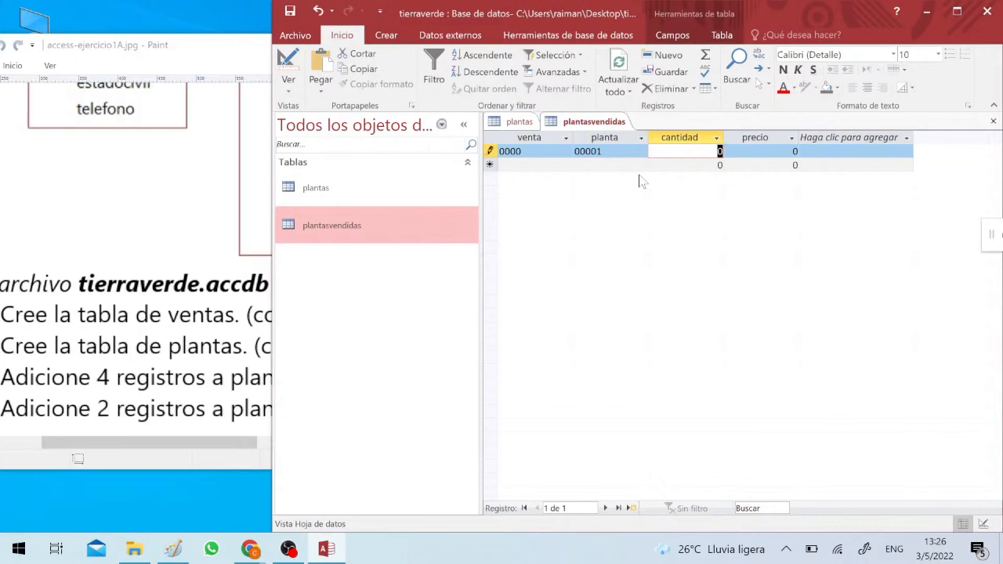
text(2)
key(Return)
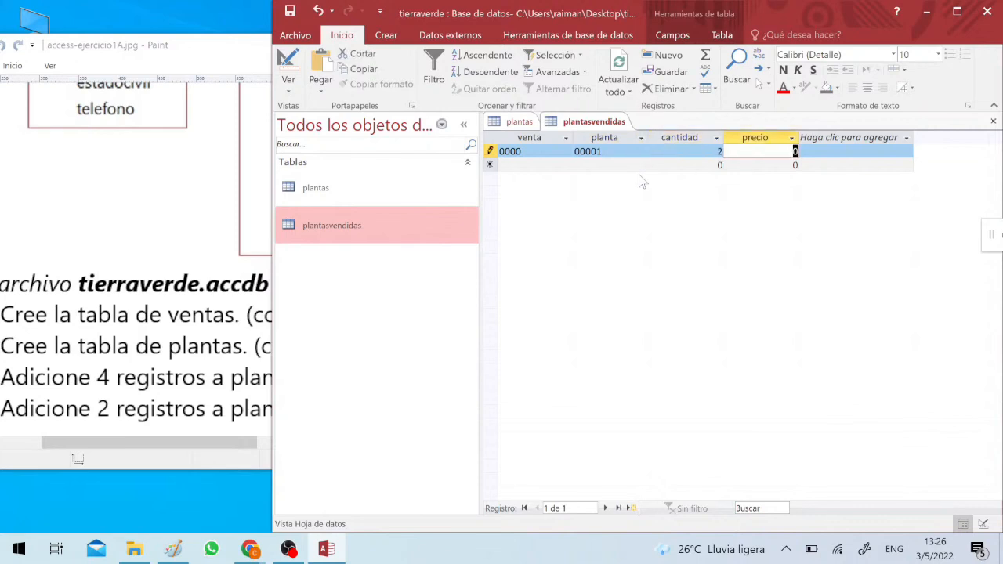
- Switch to the plantas table and narrow all the columns from nombre through envase together
click(521, 122)
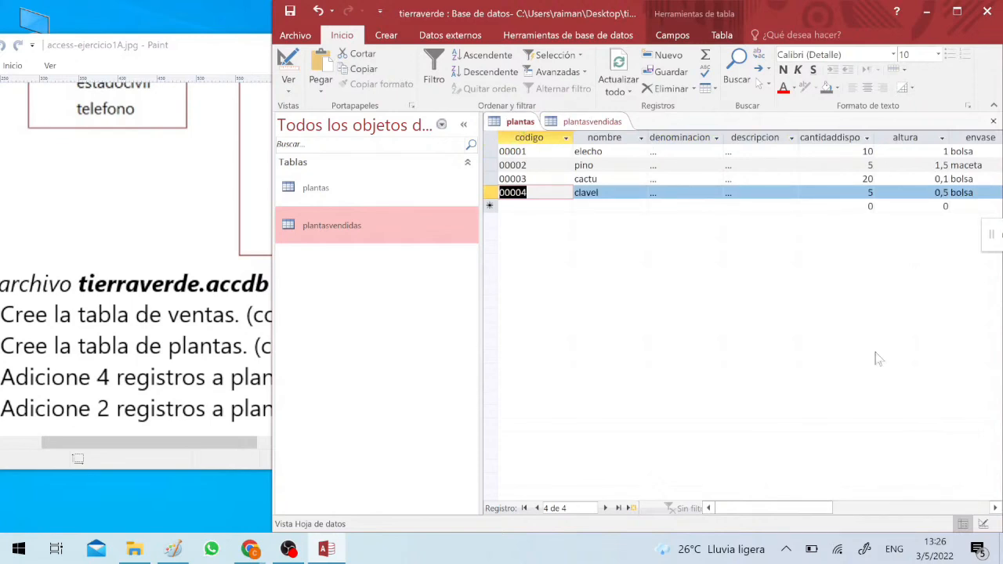
click(968, 139)
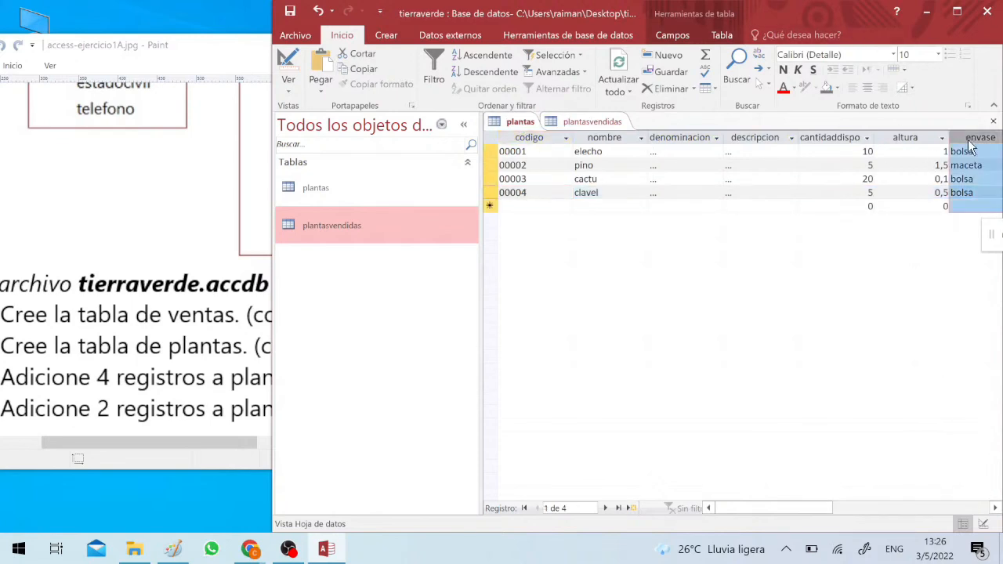
click(965, 155)
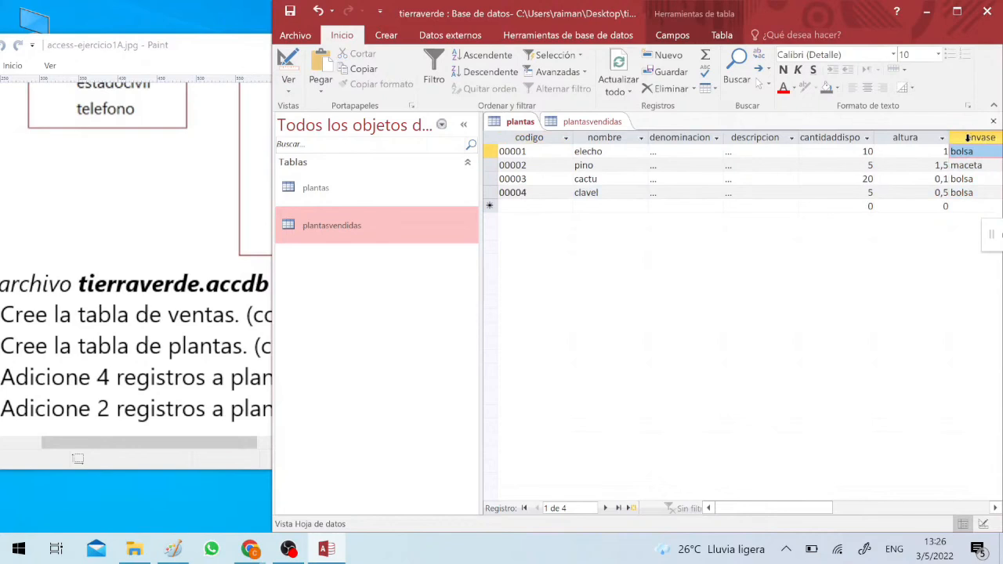
drag(971, 133, 581, 134)
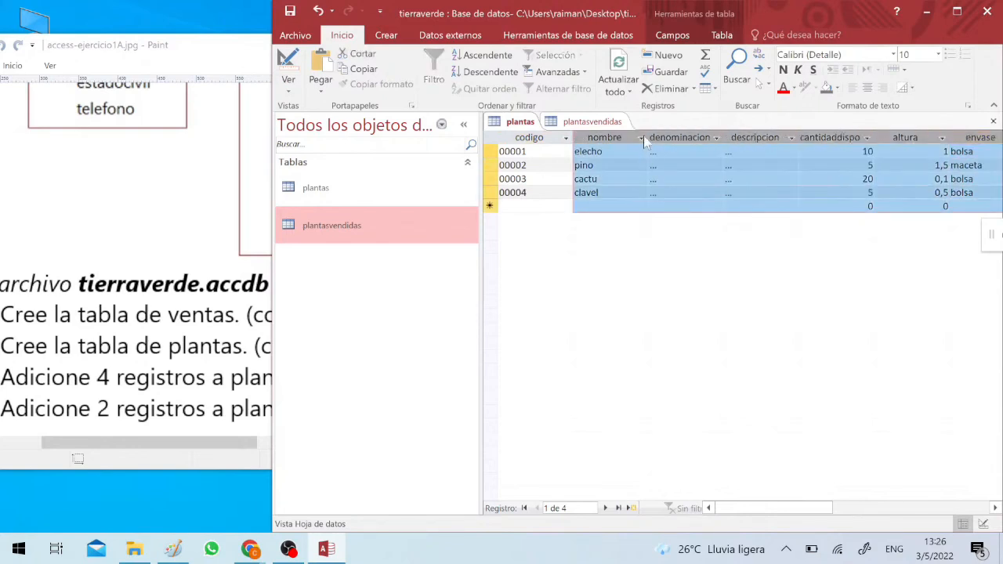
drag(648, 139, 639, 139)
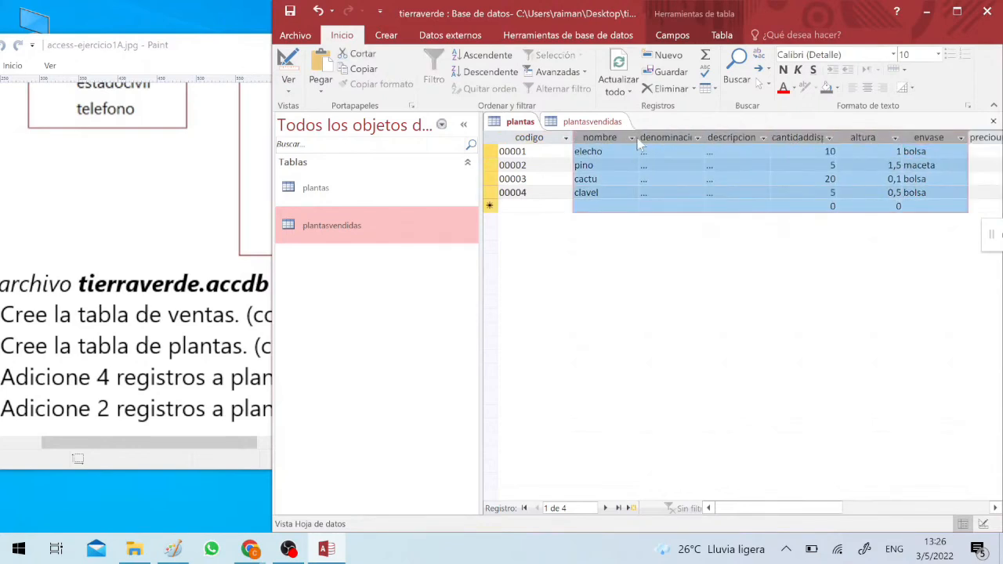
- Narrow the codigo, altura and envase columns so preciounitario fits in view, and check the elecho plant's unit price
click(566, 137)
click(574, 137)
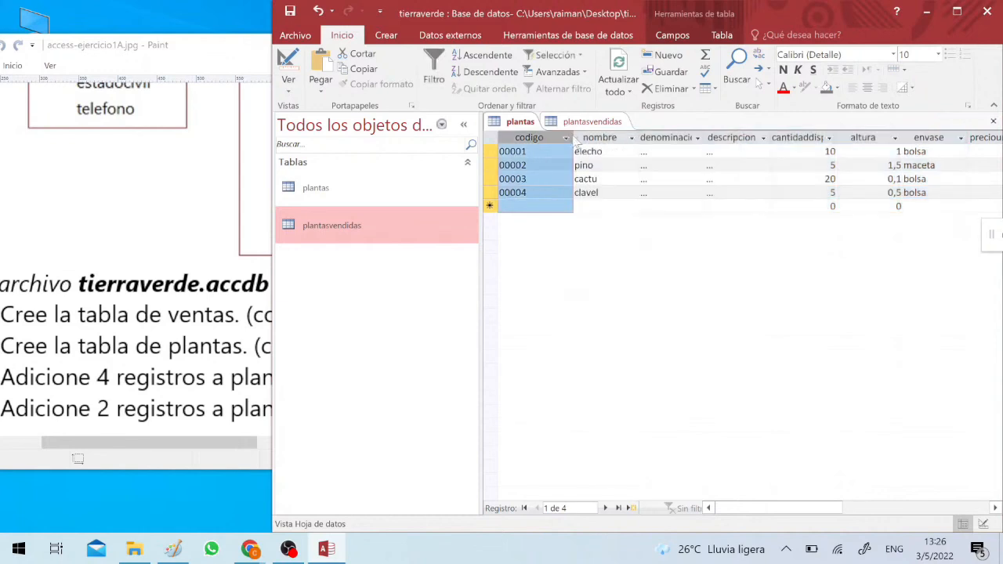
drag(574, 139, 552, 132)
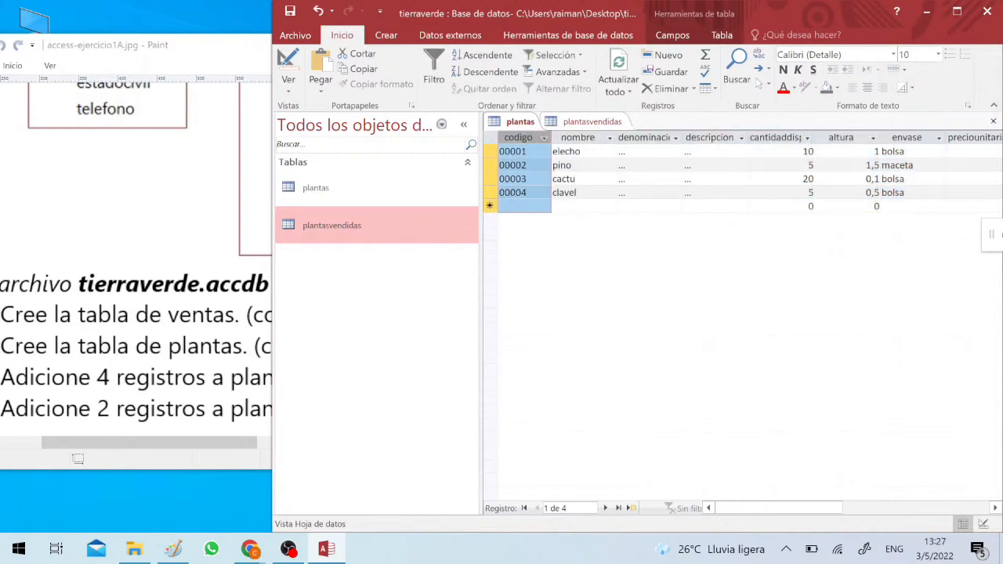
click(906, 179)
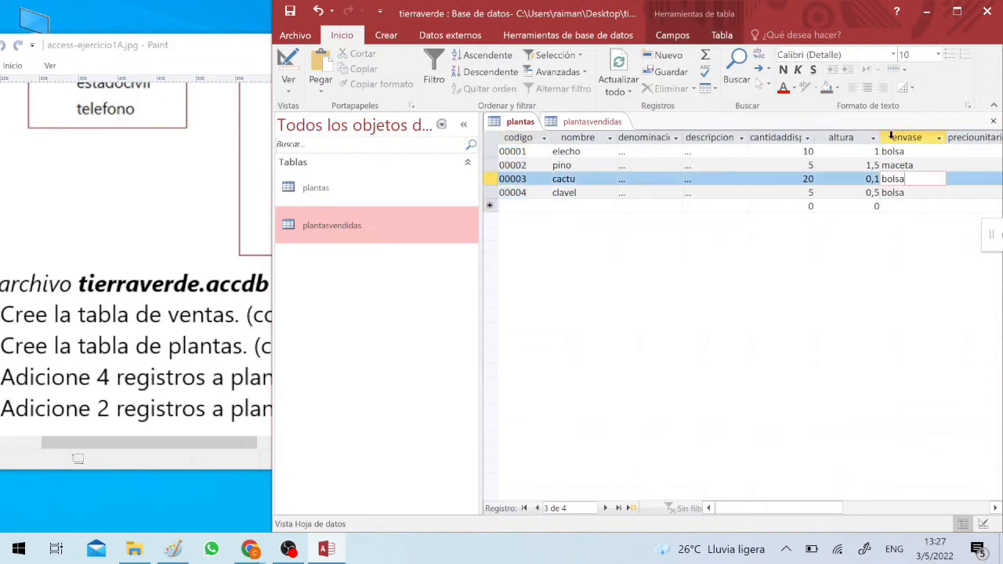
drag(901, 137, 861, 137)
click(969, 178)
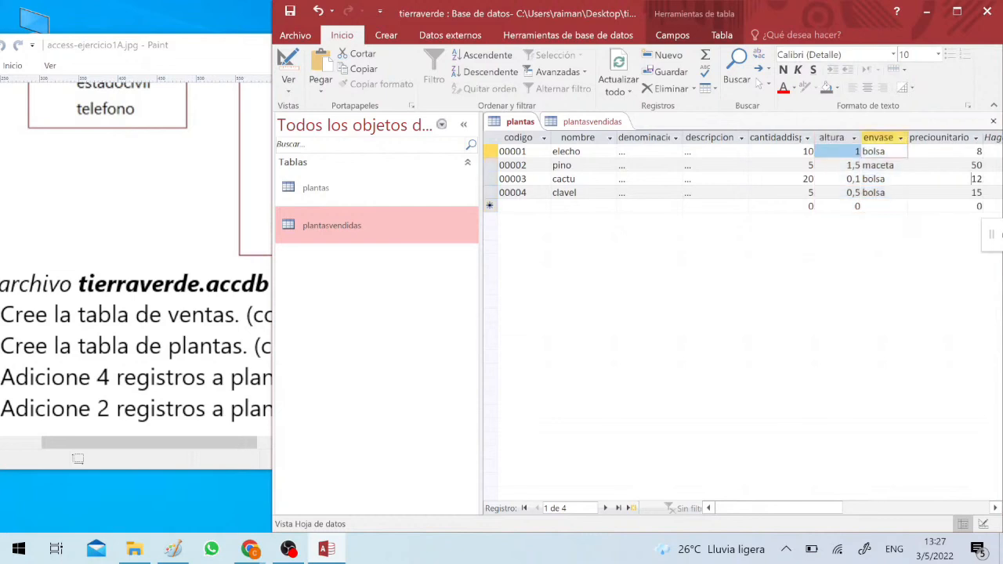
click(957, 152)
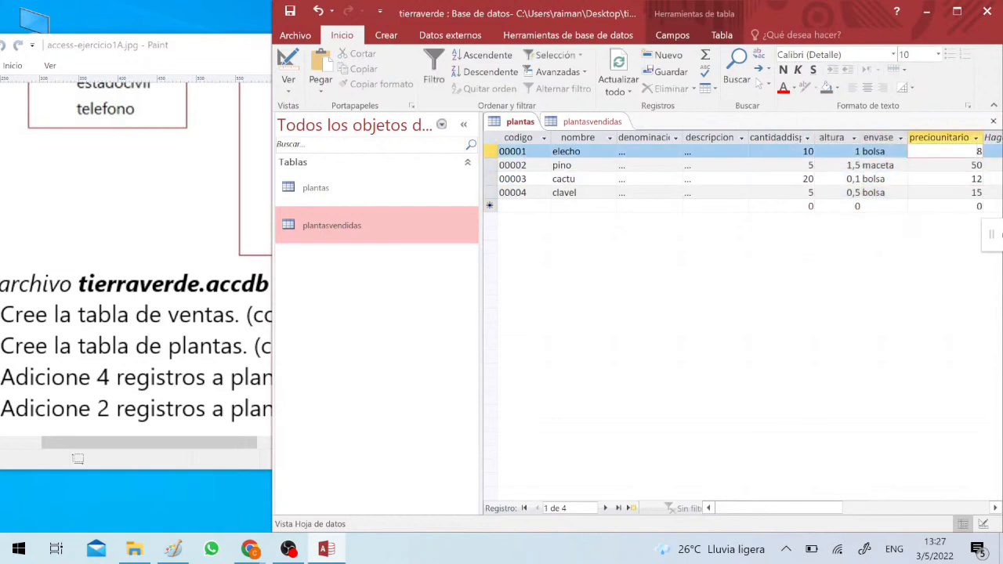
- Return to plantasvendidas, set the first record's precio to 16 and save it, moving on to a new record
click(618, 122)
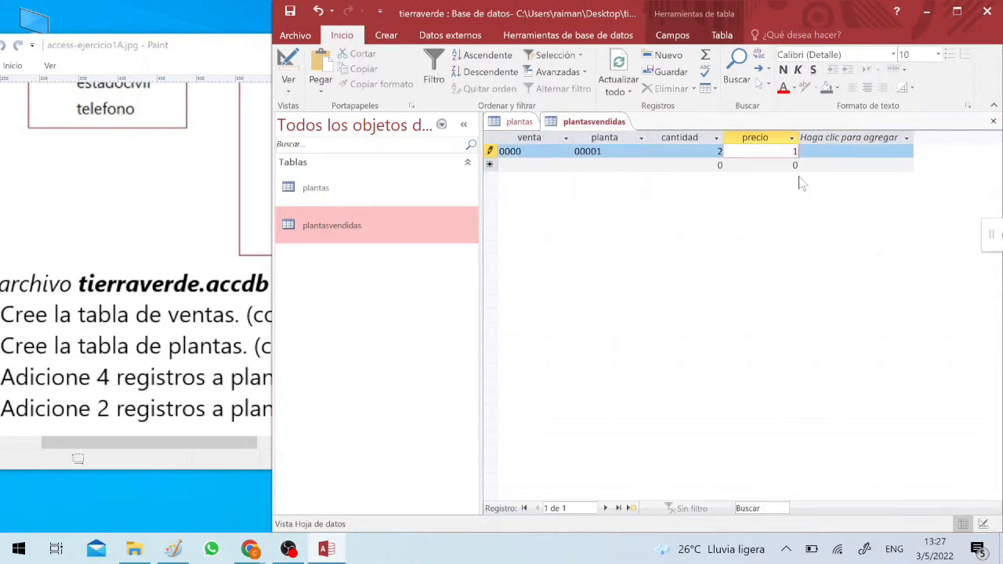
text(16)
key(Return)
key(Left)
key(Left)
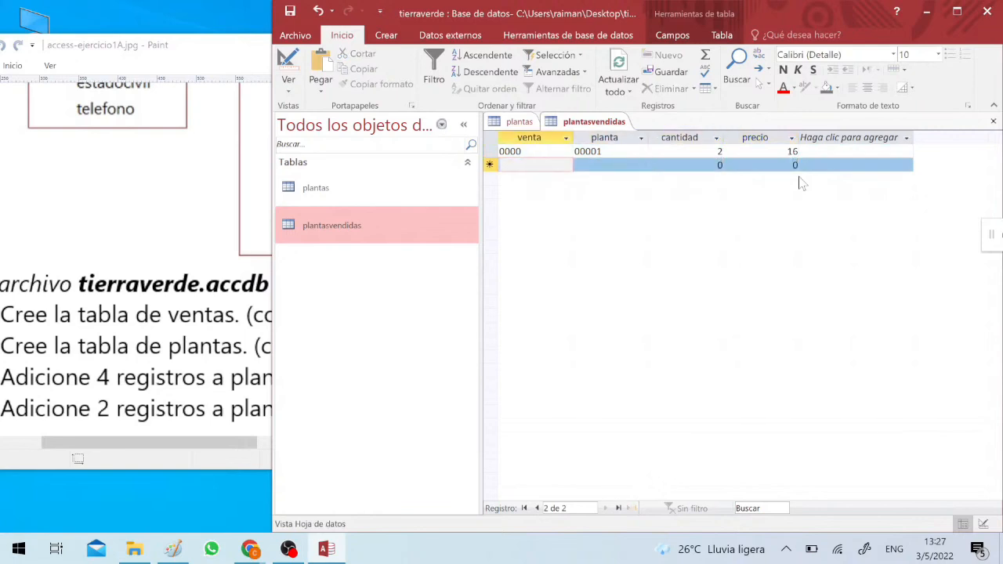
- Start a second plantasvendidas record with venta 0000, planta 00003 and cantidad 1
text(0000)
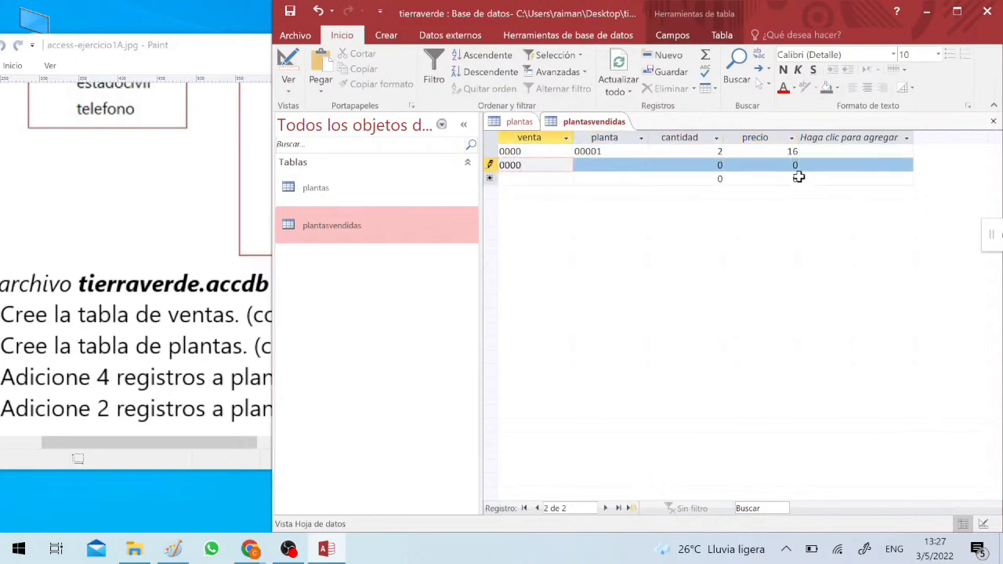
key(Return)
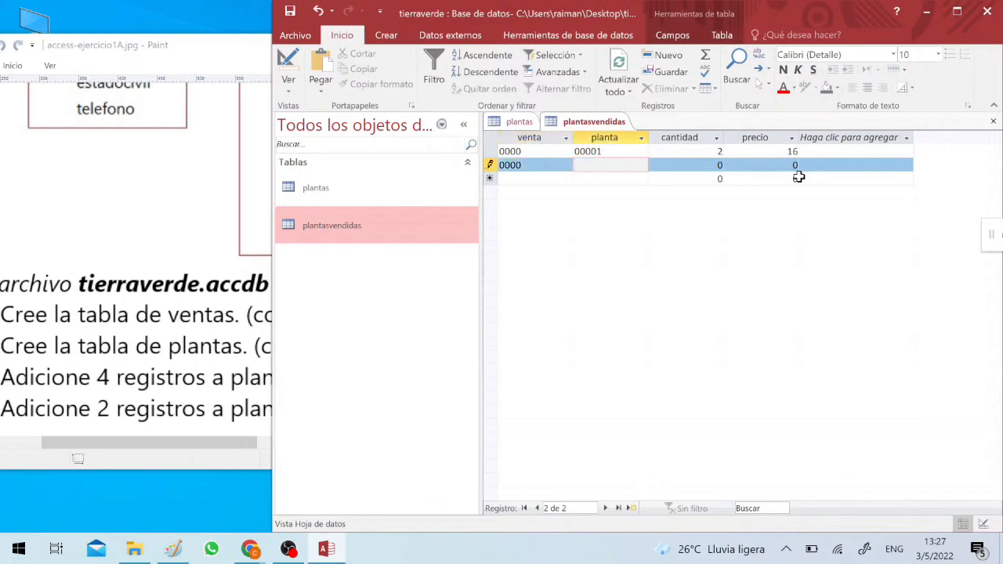
text(00003)
key(Return)
text(1)
key(Return)
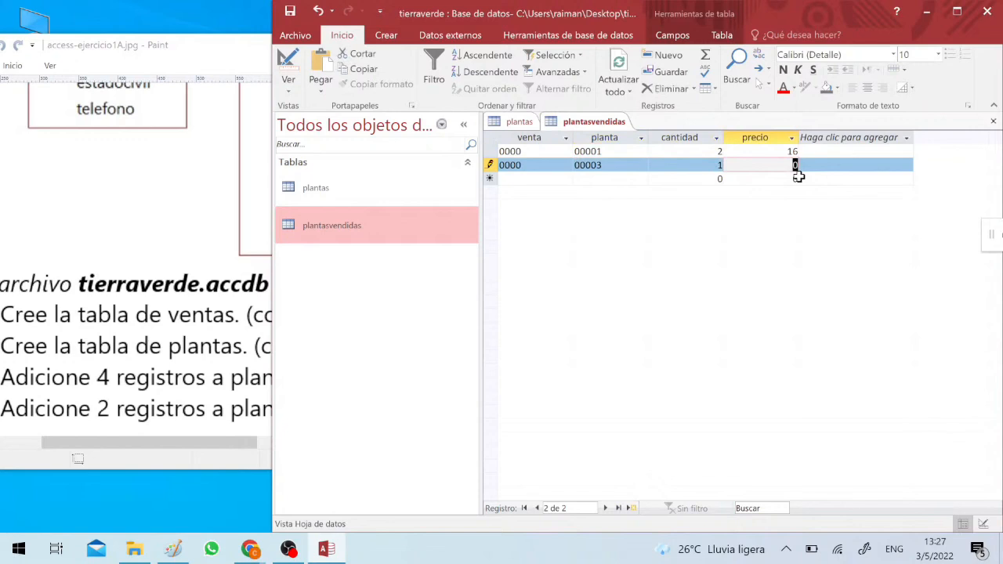
- Look up the cactu price in plantas, enter 12 as precio in the second plantasvendidas record and save it
click(518, 122)
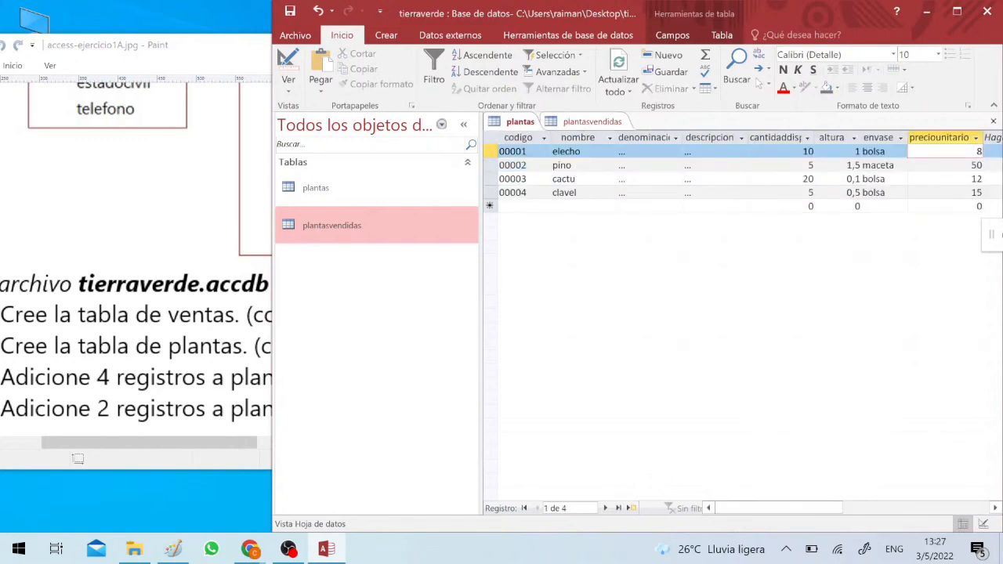
click(590, 123)
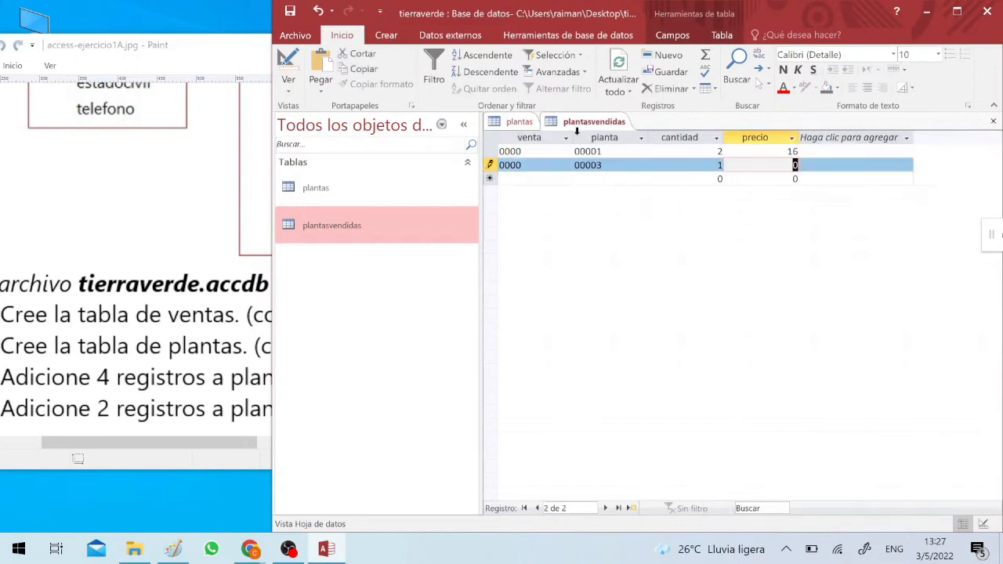
text(12)
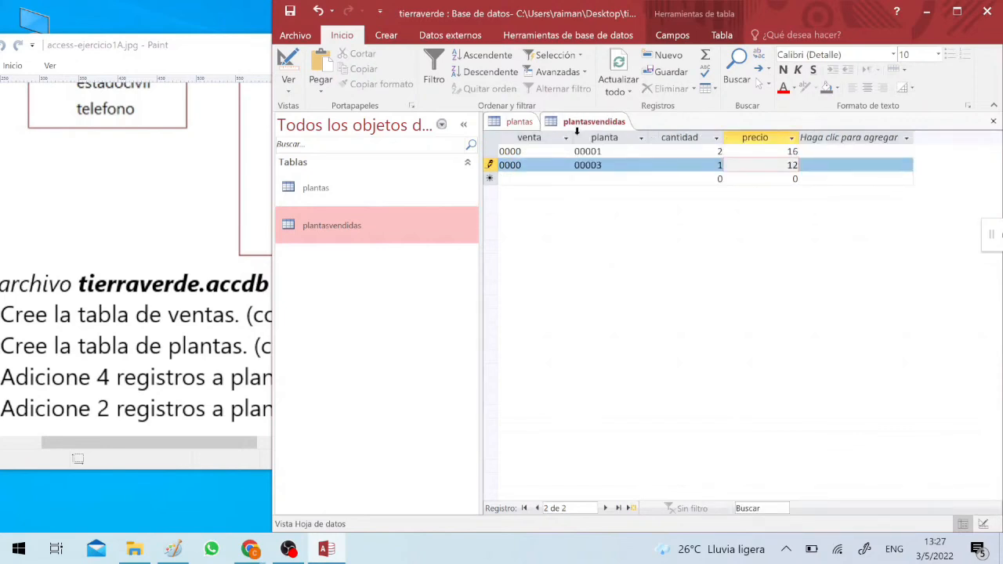
key(Down)
key(Up)
key(Left)
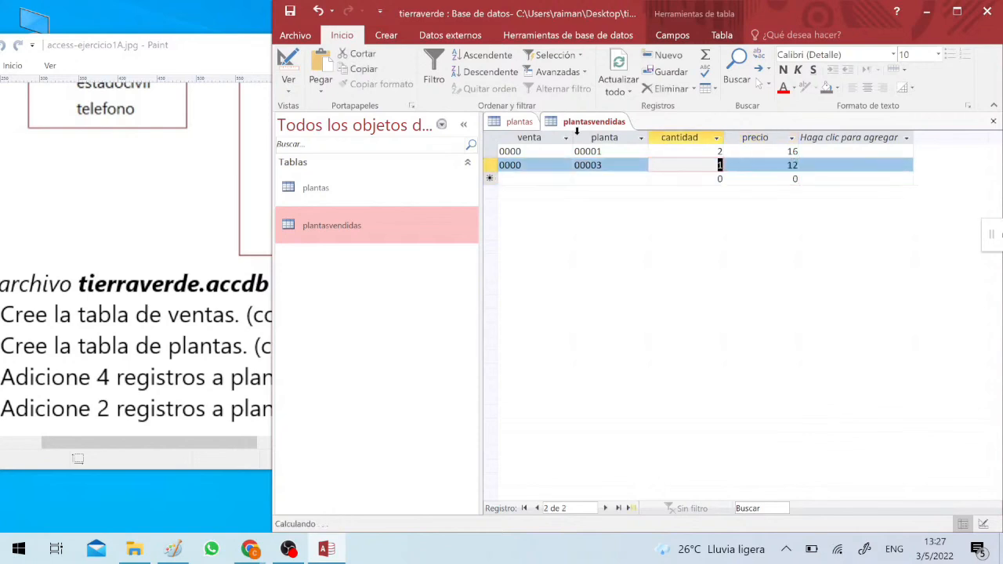
- Go through the two plantasvendidas records and select the whole venta column
key(Up)
key(Down)
key(Up)
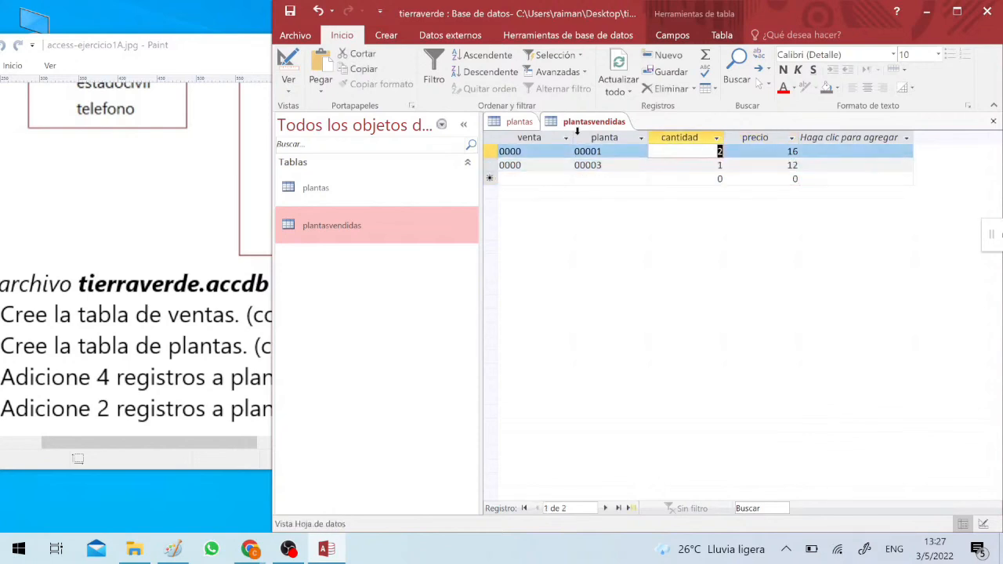
key(Down)
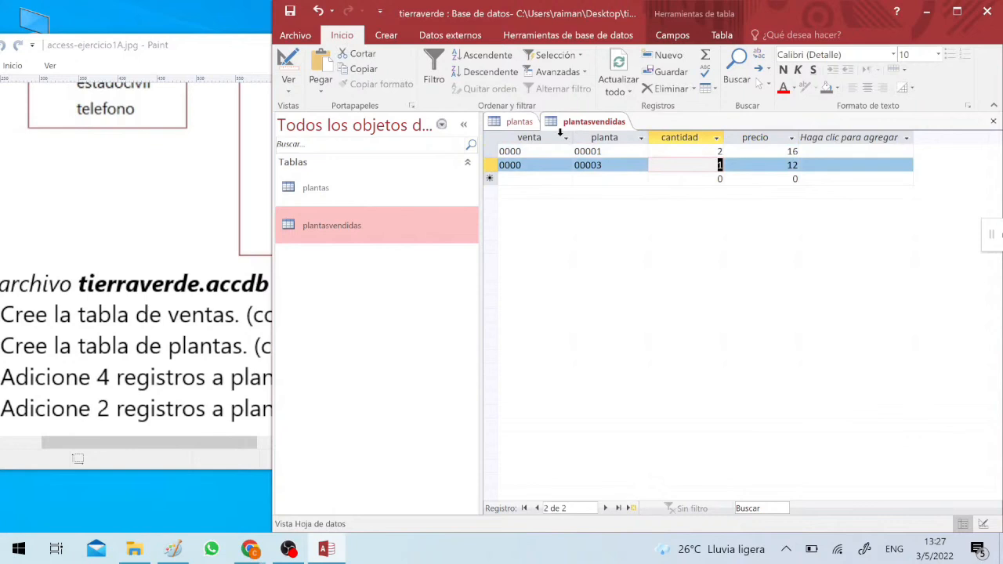
click(539, 134)
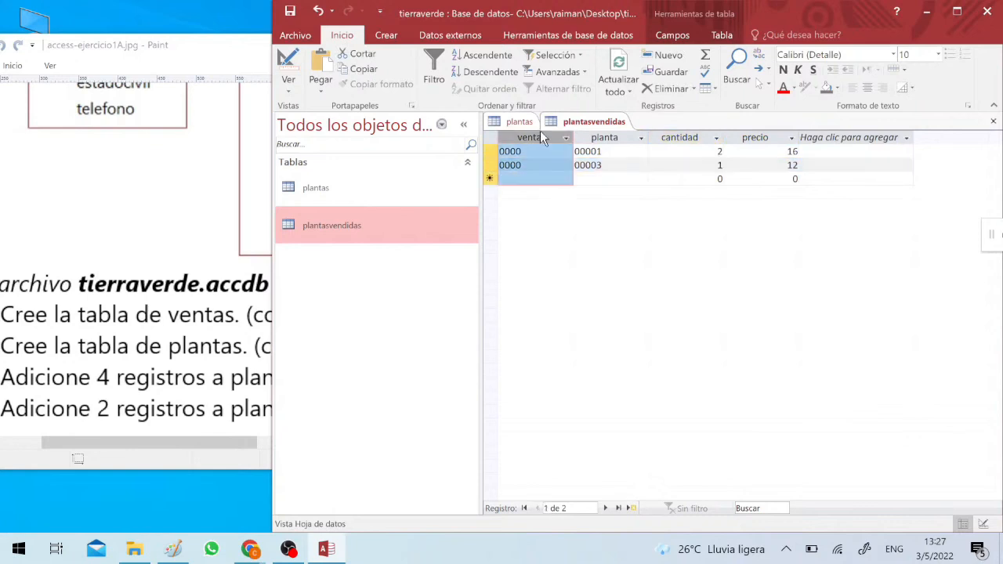